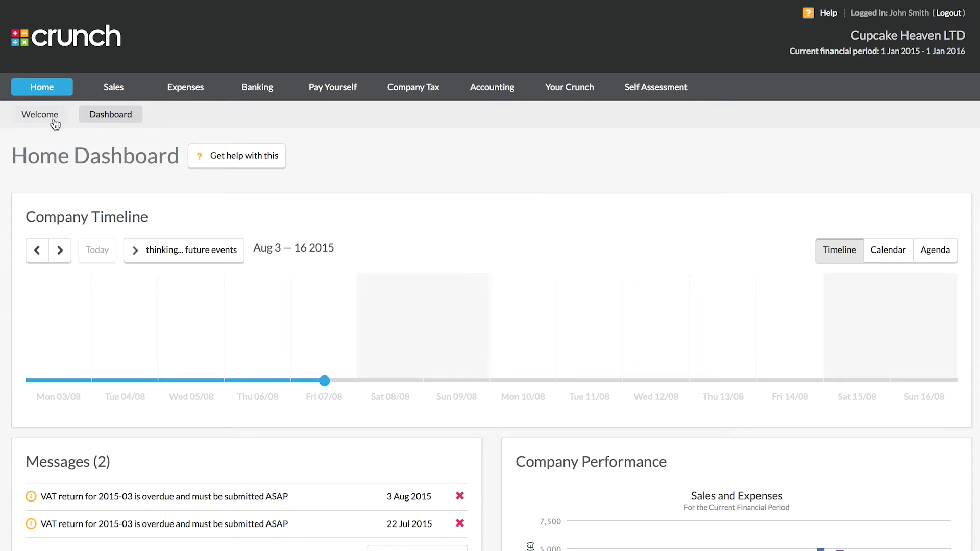
- Start a new sales invoice to Supermarket dated today, 07/08/2015
click(121, 90)
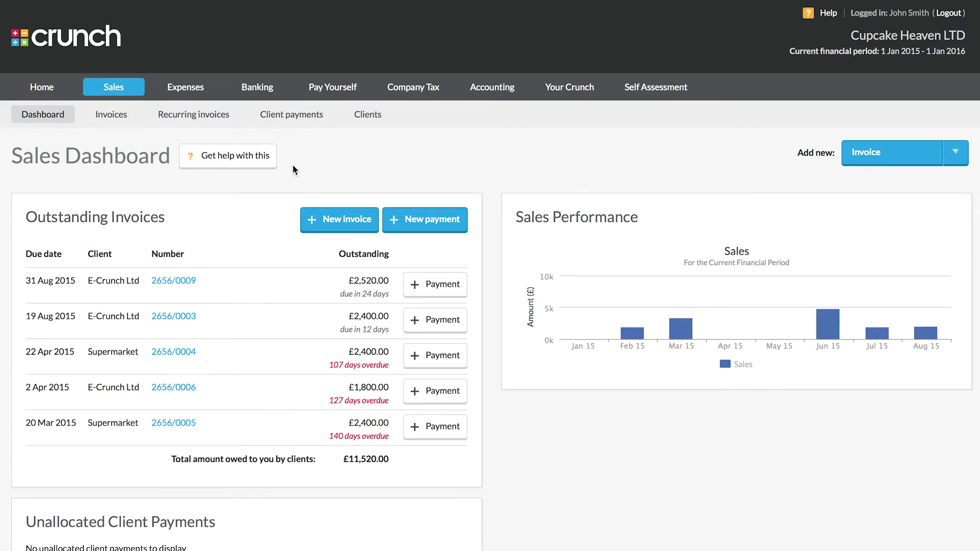
click(862, 153)
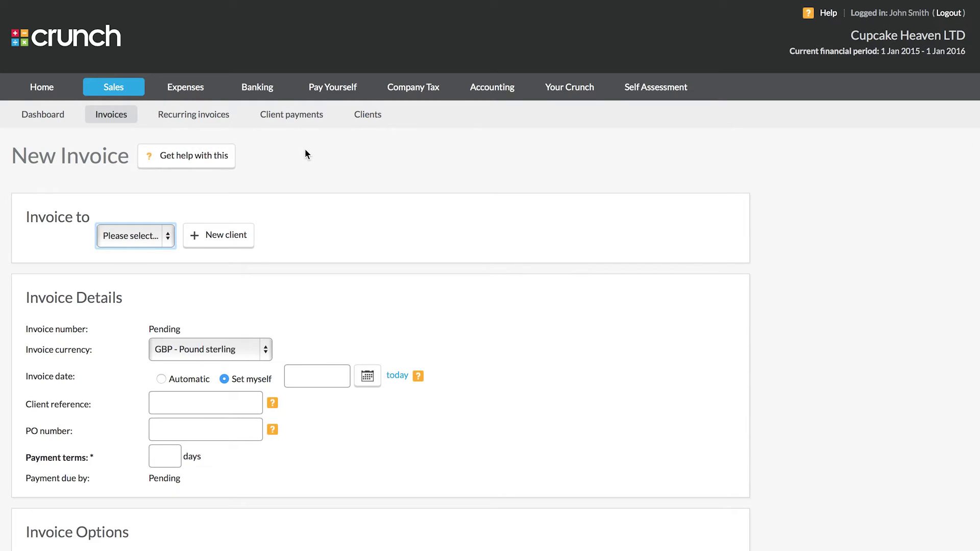
click(328, 218)
scroll(258, 218, down, 2)
click(163, 167)
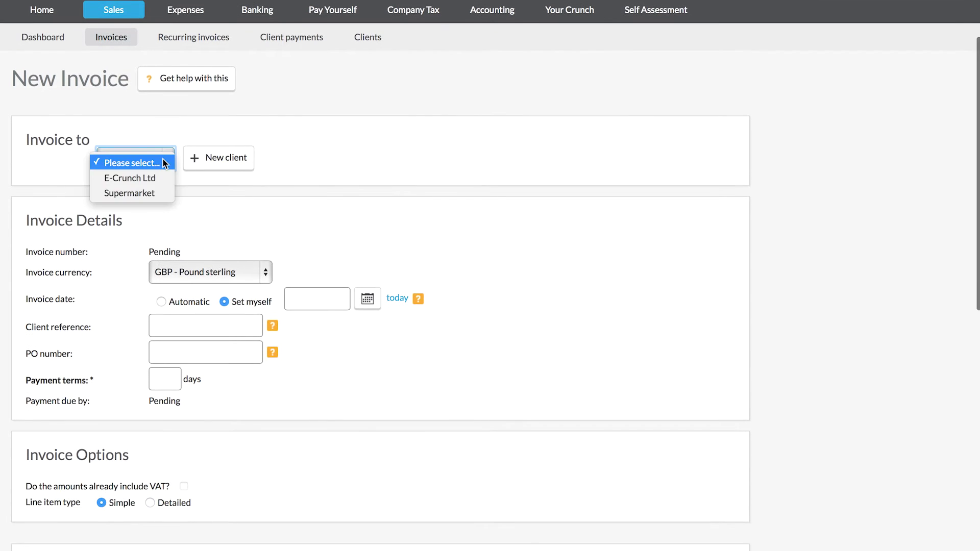
click(150, 194)
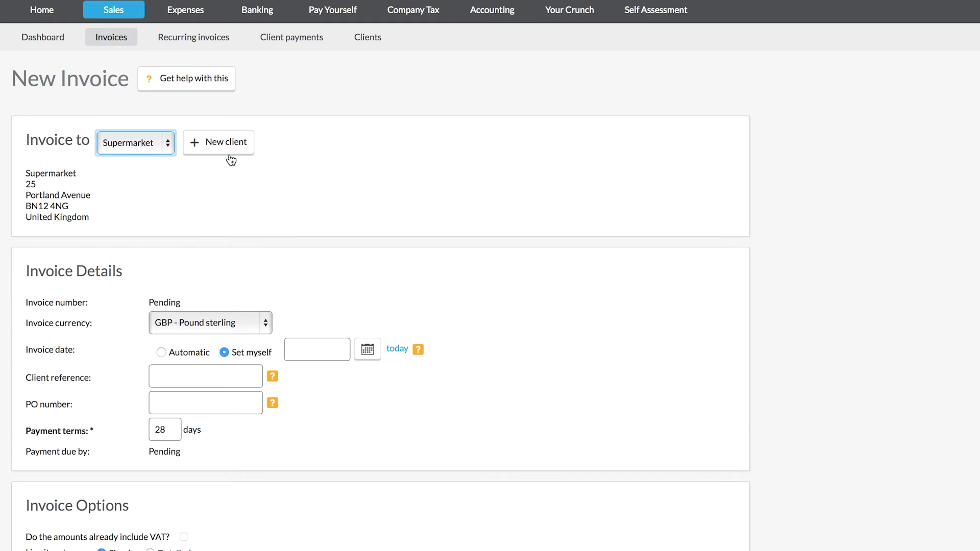
scroll(372, 168, down, 2)
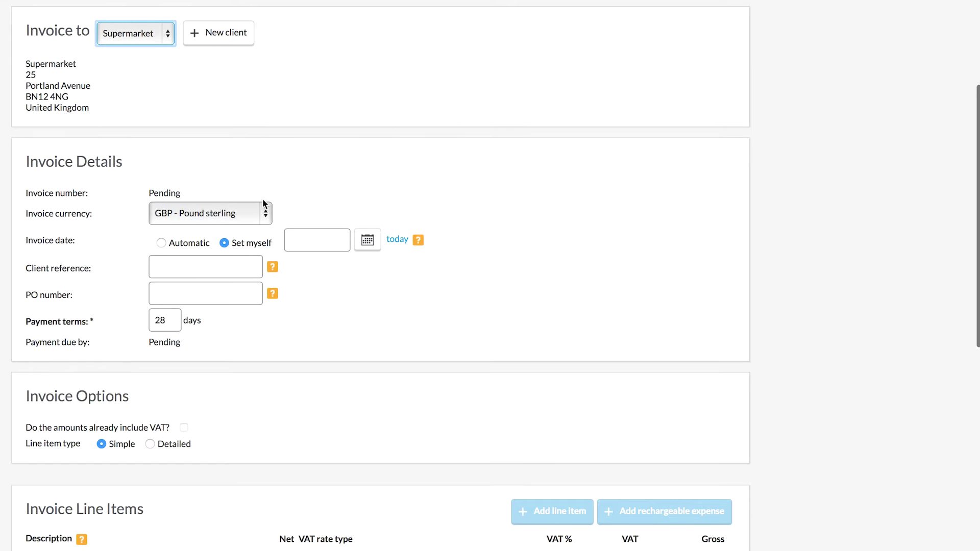
click(399, 239)
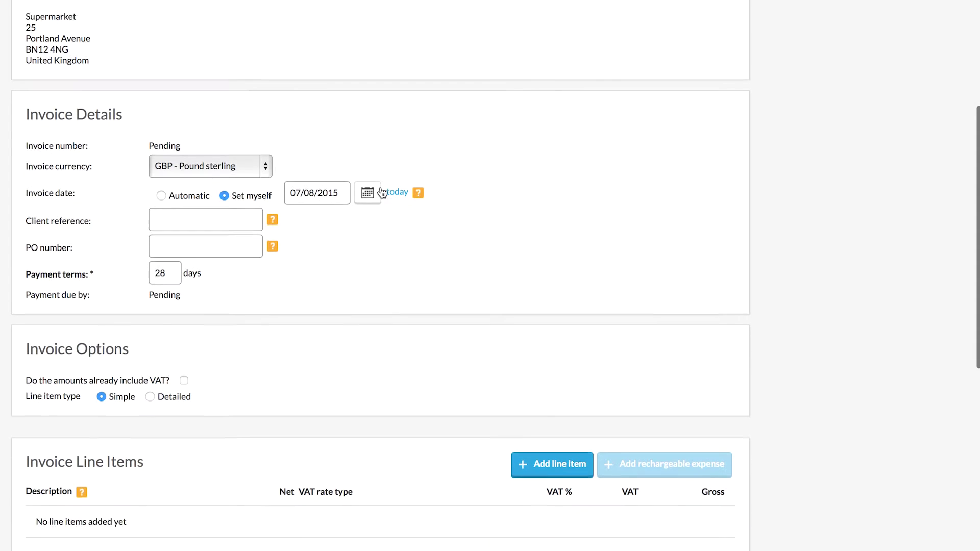
- Leave the client reference and PO number blank and add a blank line item
scroll(316, 182, down, 2)
click(232, 170)
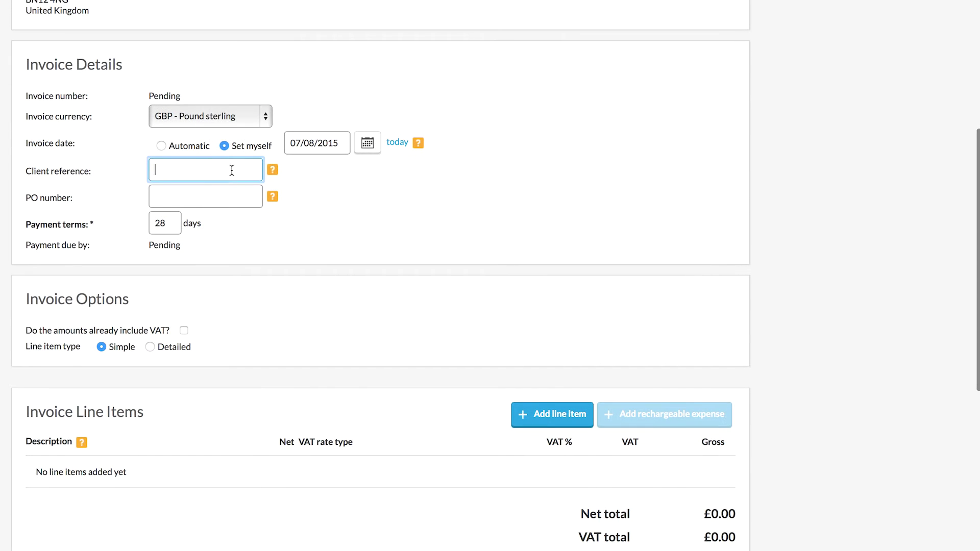
click(225, 195)
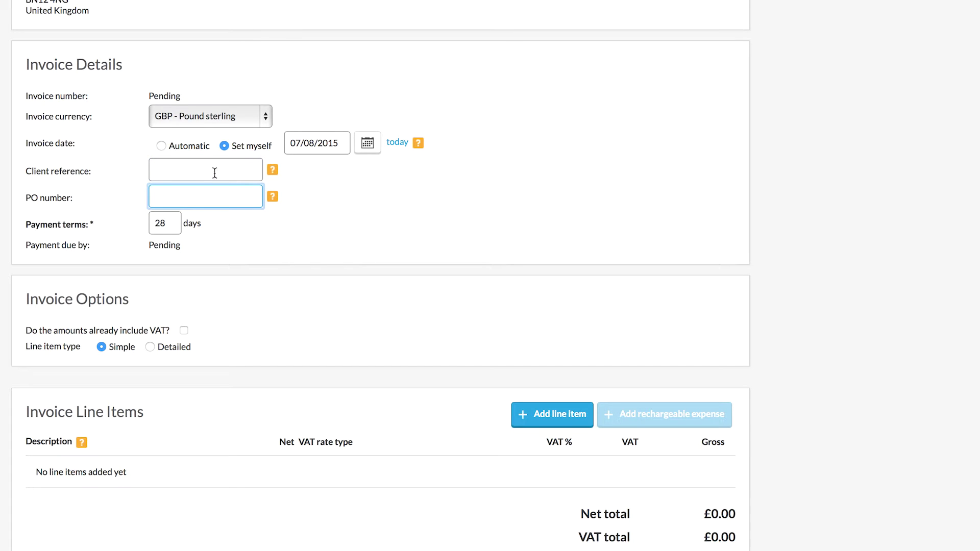
click(366, 230)
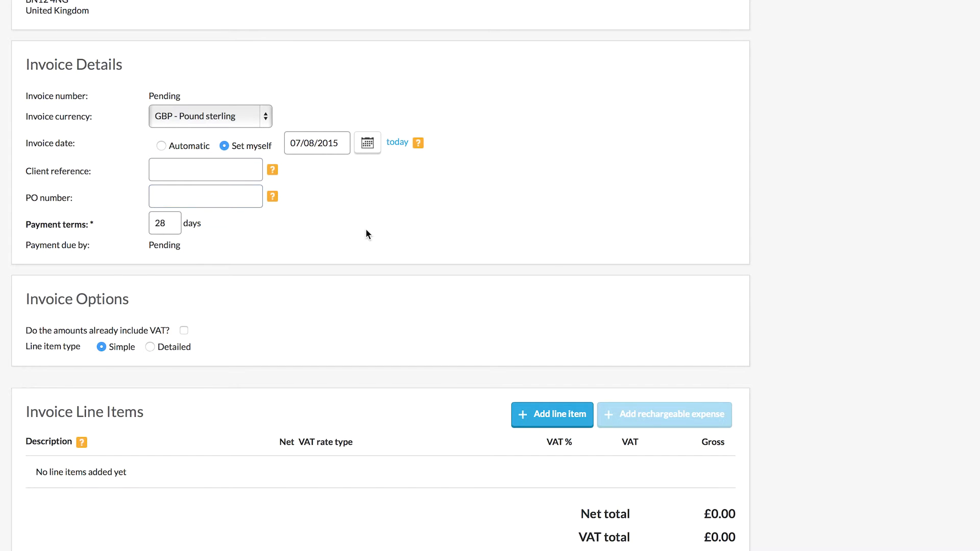
scroll(367, 235, down, 3)
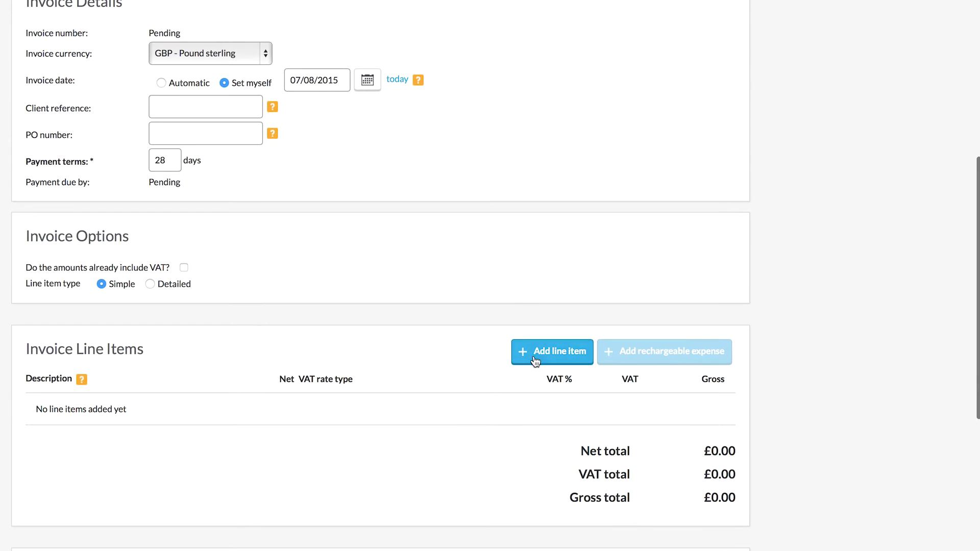
click(535, 360)
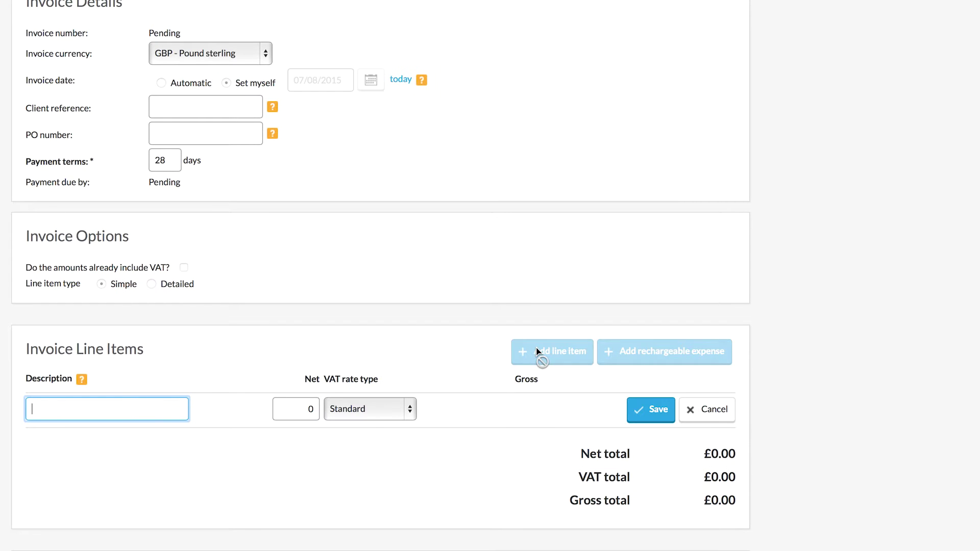
- Save a '2 weeks work' line at £2,000 net plus 20% VAT, totalling £2,400
text(2 weeks woe)
key(BackSpace)
text(rk)
key(Tab)
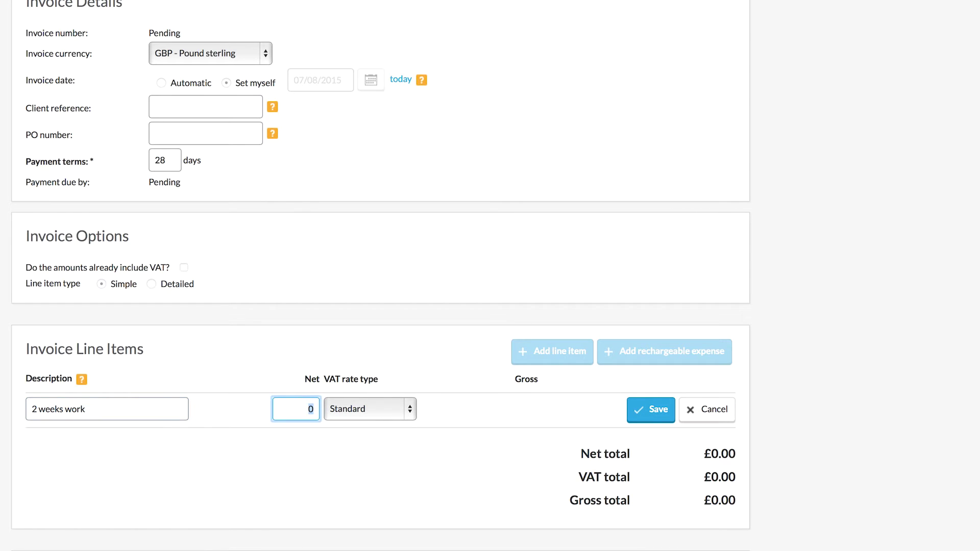
text(2000)
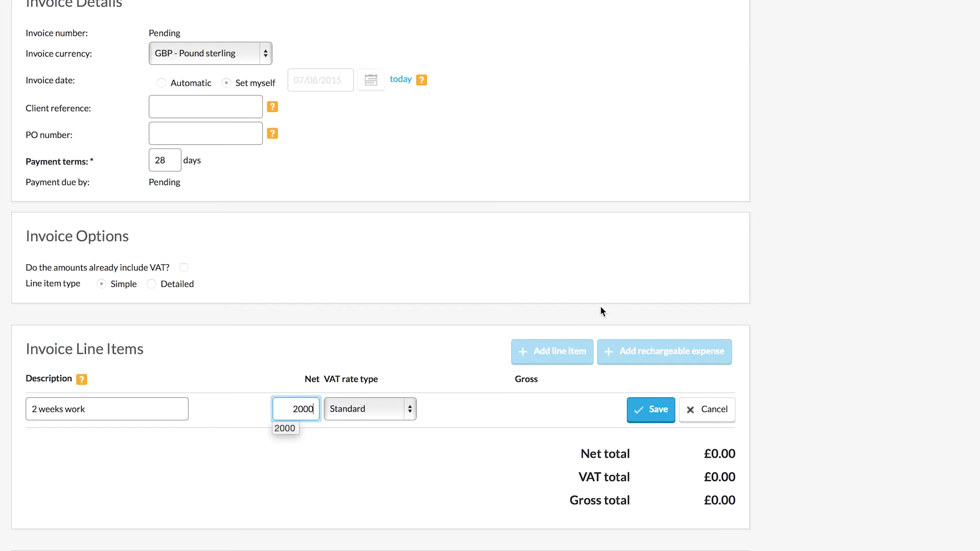
scroll(513, 279, down, 1)
click(647, 406)
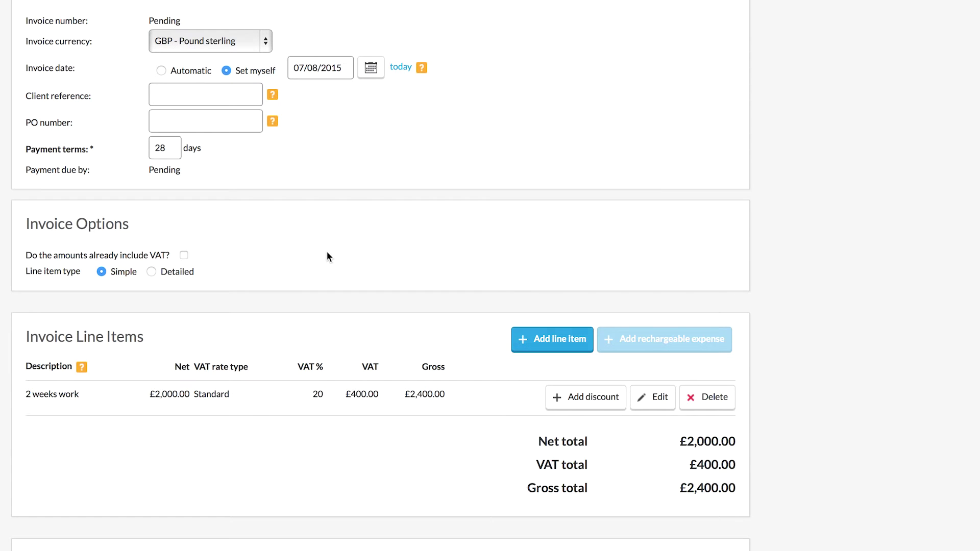
scroll(331, 252, down, 3)
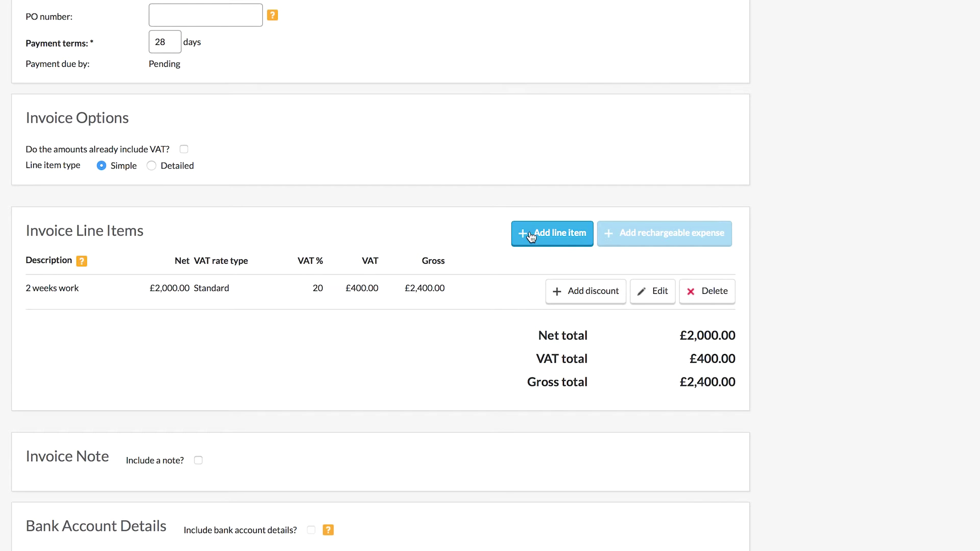
scroll(371, 263, down, 3)
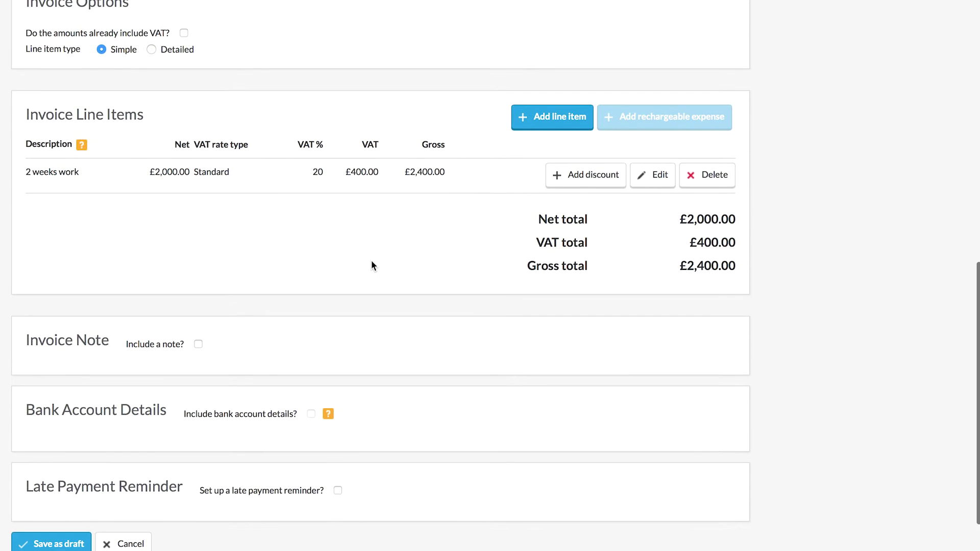
scroll(340, 266, down, 2)
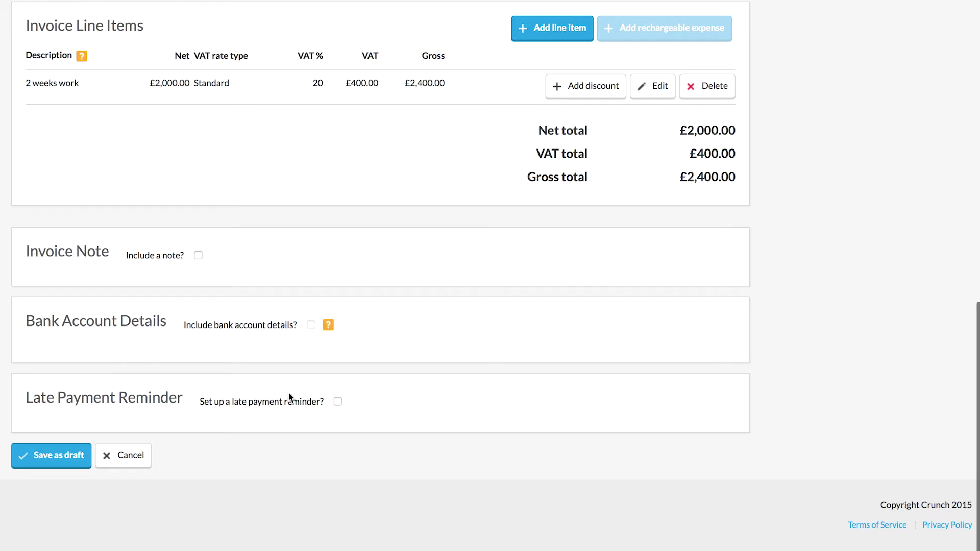
- Save the Supermarket invoice as a draft and bring up its Issue page
click(60, 453)
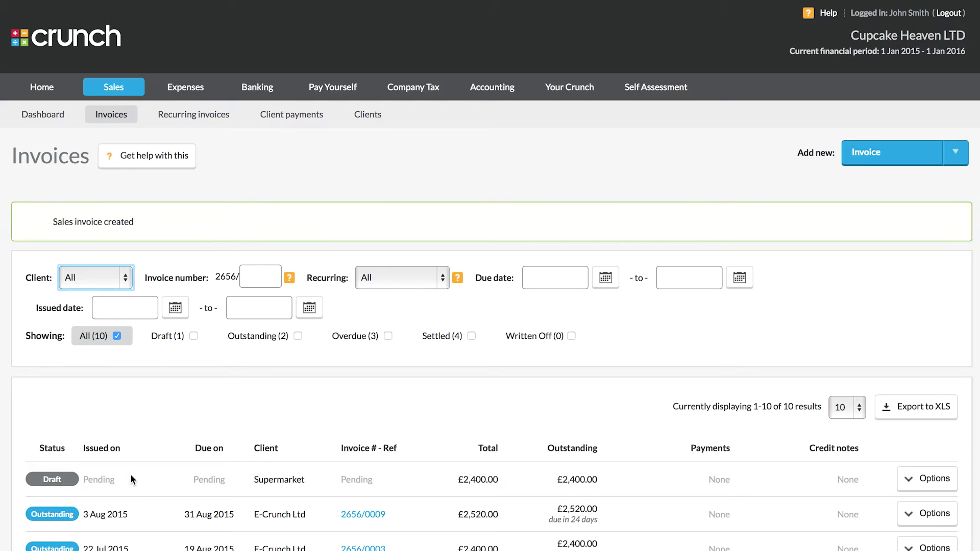
click(911, 482)
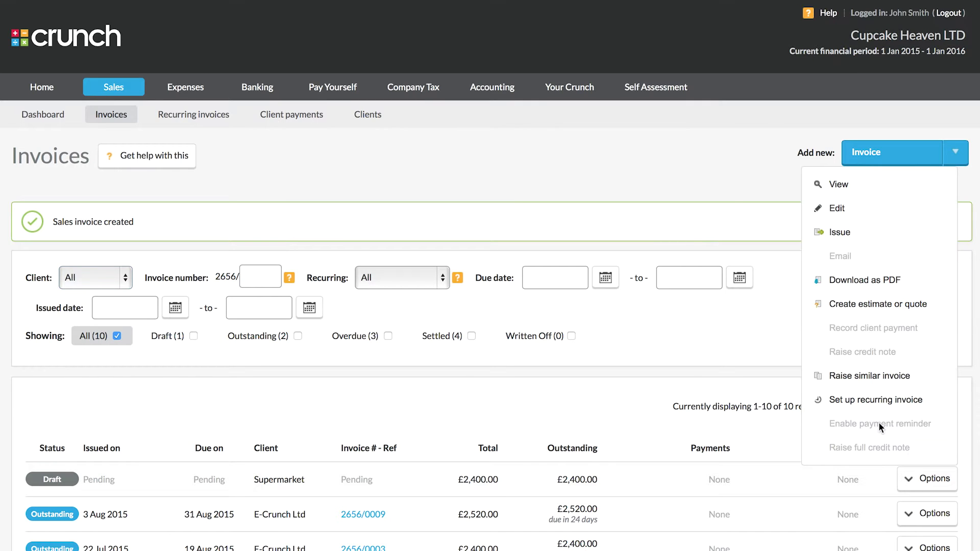
scroll(848, 243, down, 1)
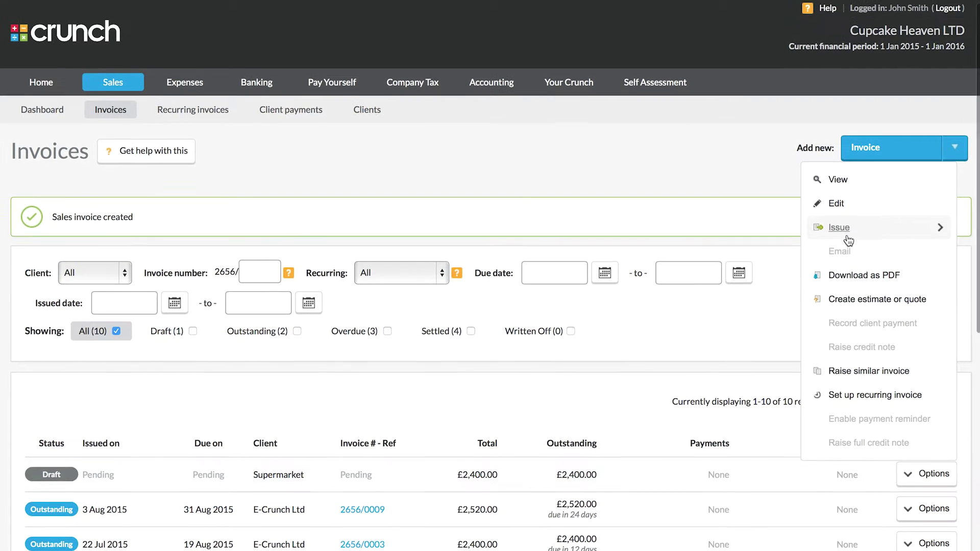
scroll(844, 235, down, 1)
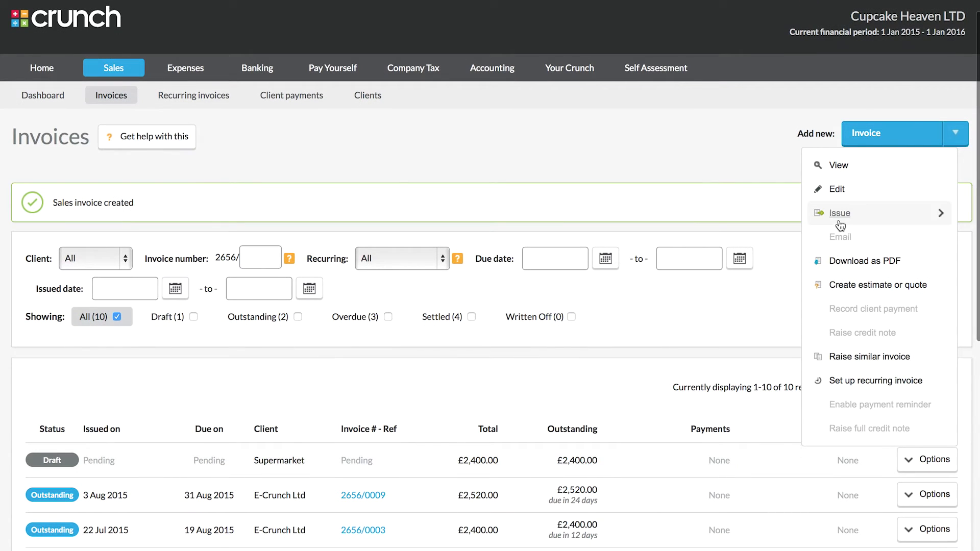
- Issue invoice 2656/0010 for £2,400, due 4 Sep 2015, then dismiss its actions menu
click(839, 214)
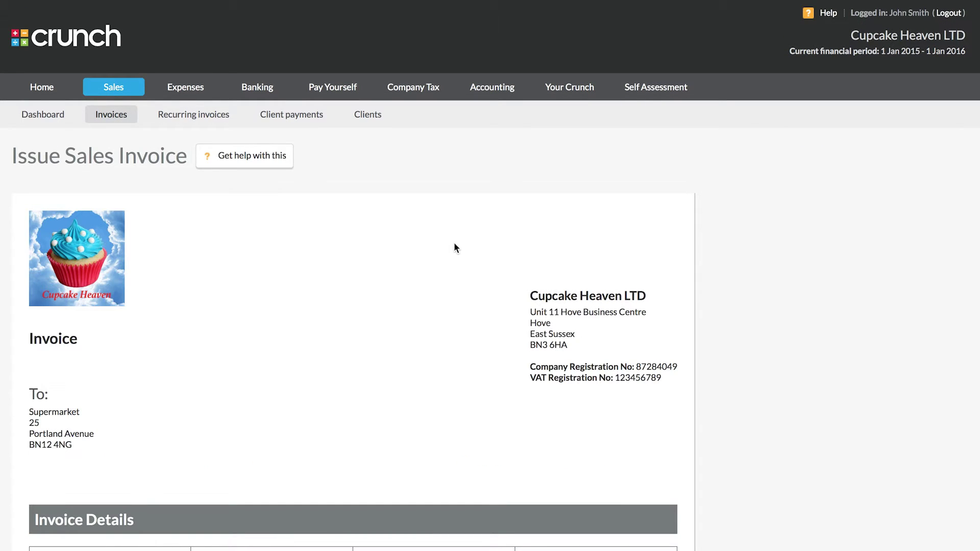
scroll(454, 244, down, 10)
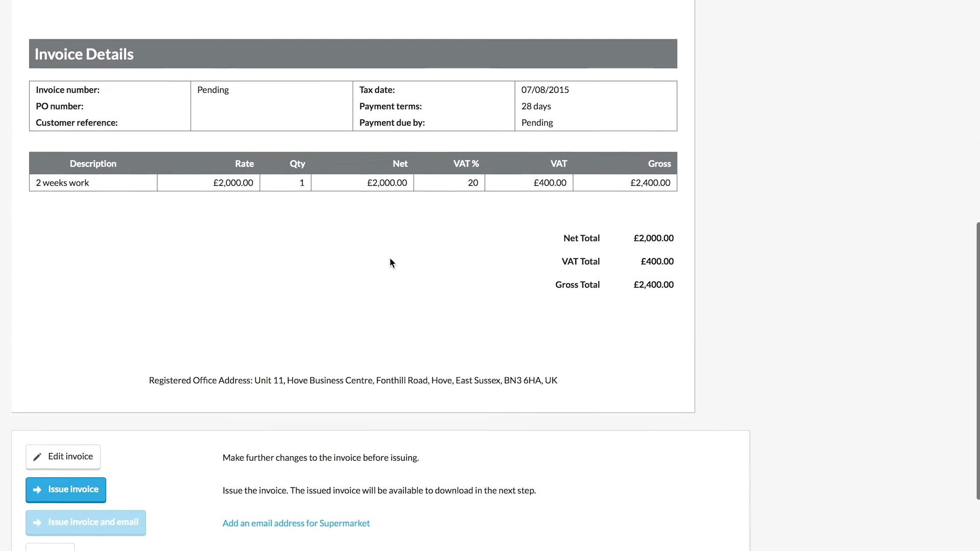
scroll(390, 262, down, 2)
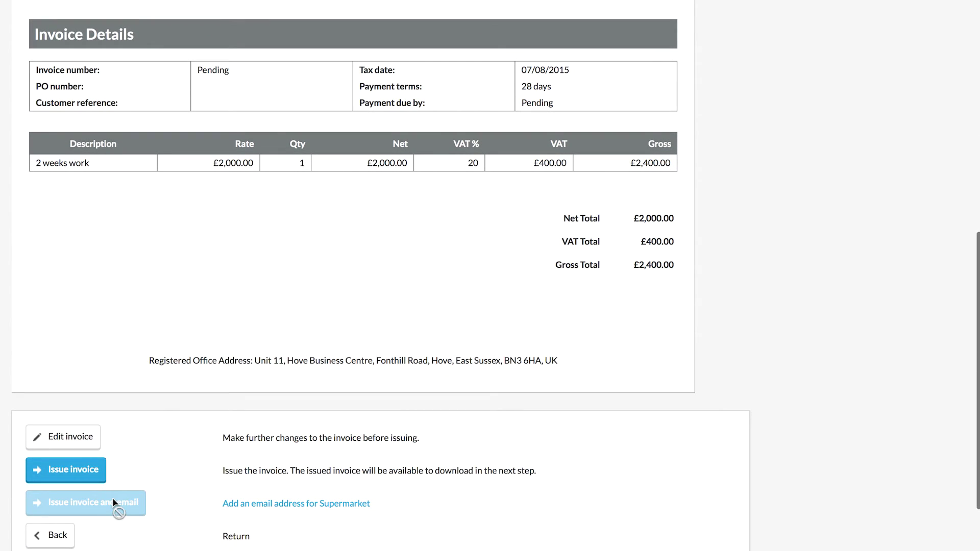
click(86, 479)
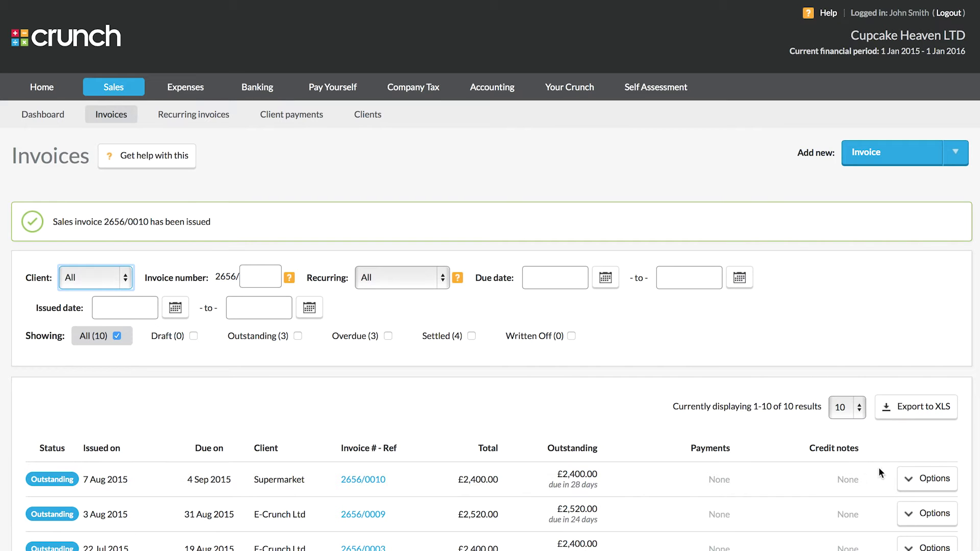
click(913, 480)
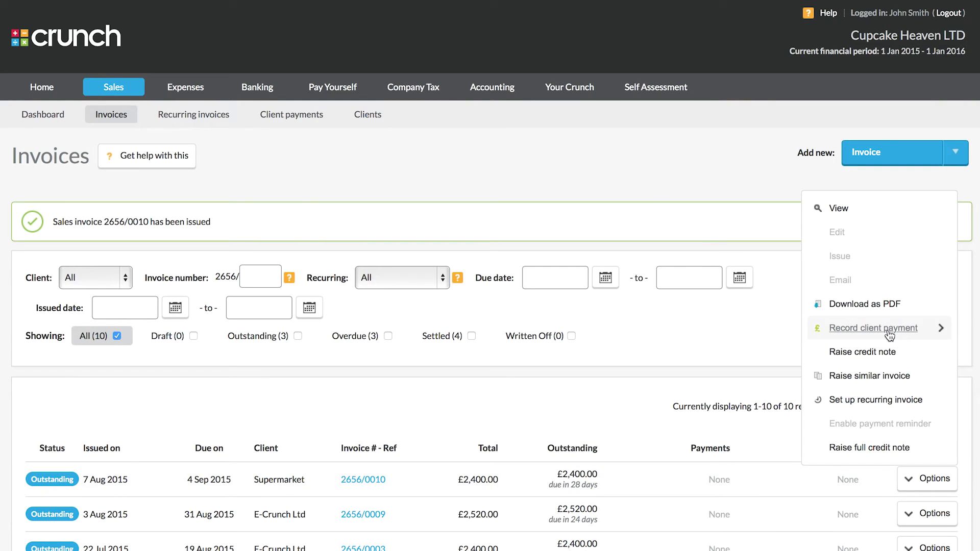
click(510, 211)
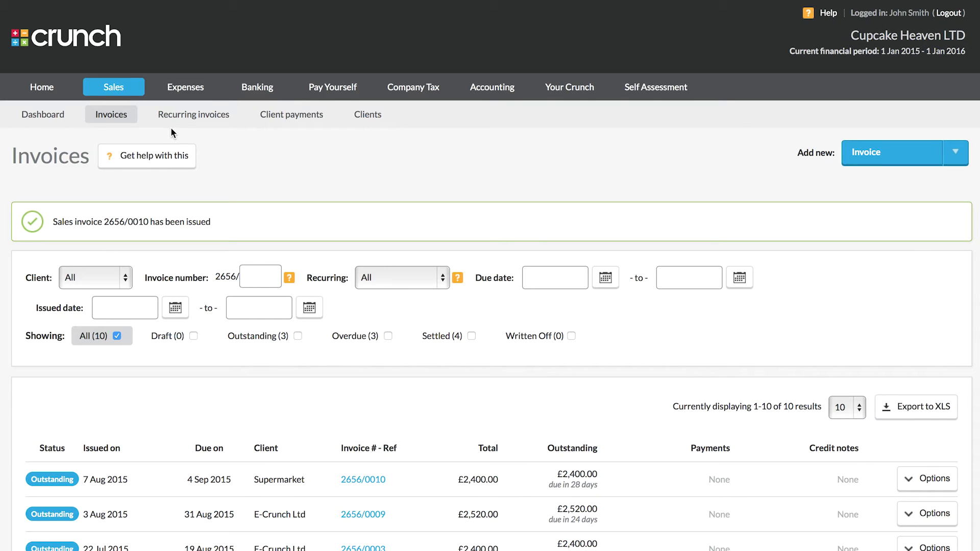
- Start a new expense from supplier Travel dated 07/08/2015, not recharged to any client
click(185, 85)
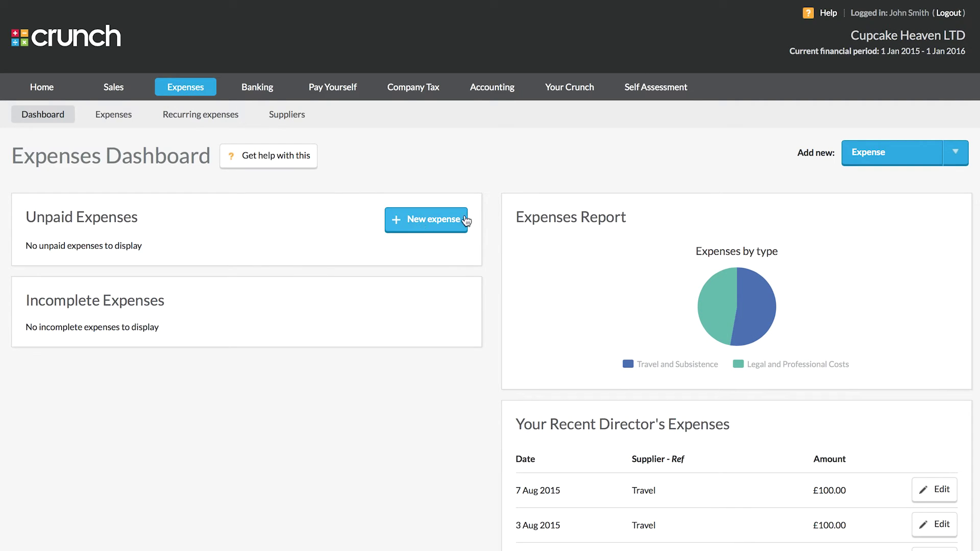
click(416, 222)
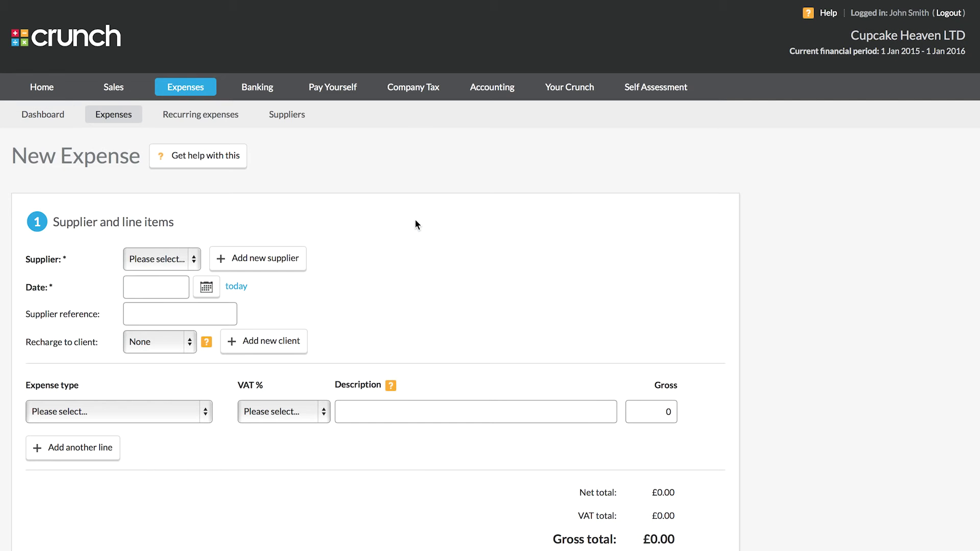
click(195, 259)
click(177, 292)
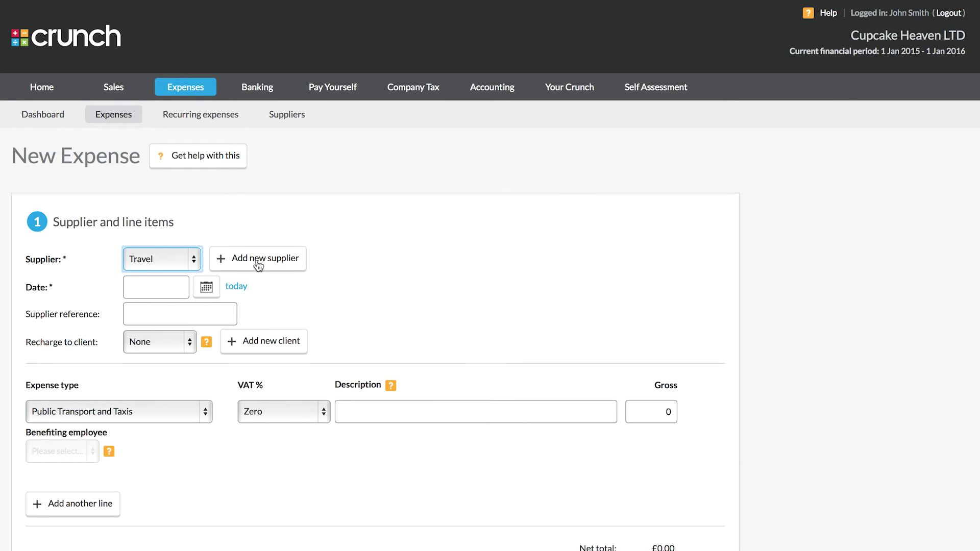
click(235, 290)
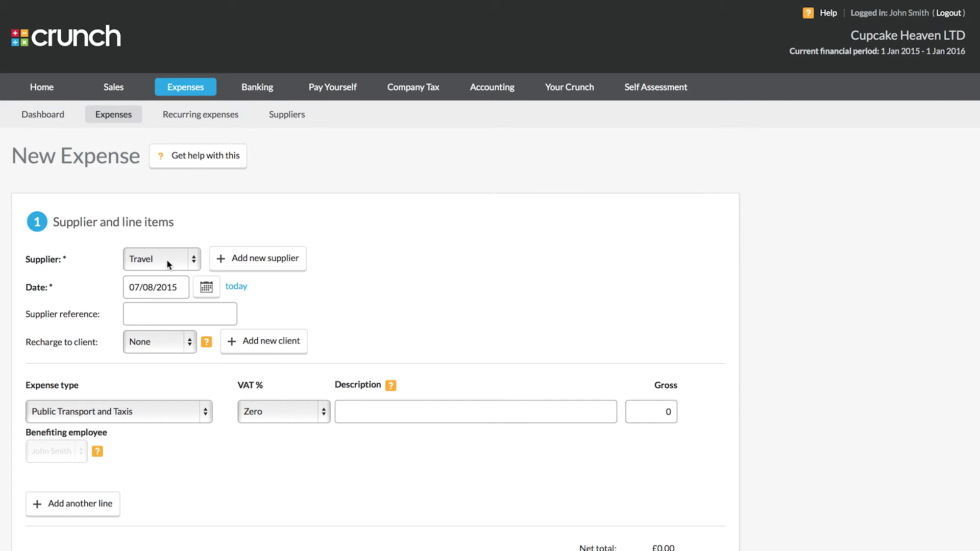
click(164, 312)
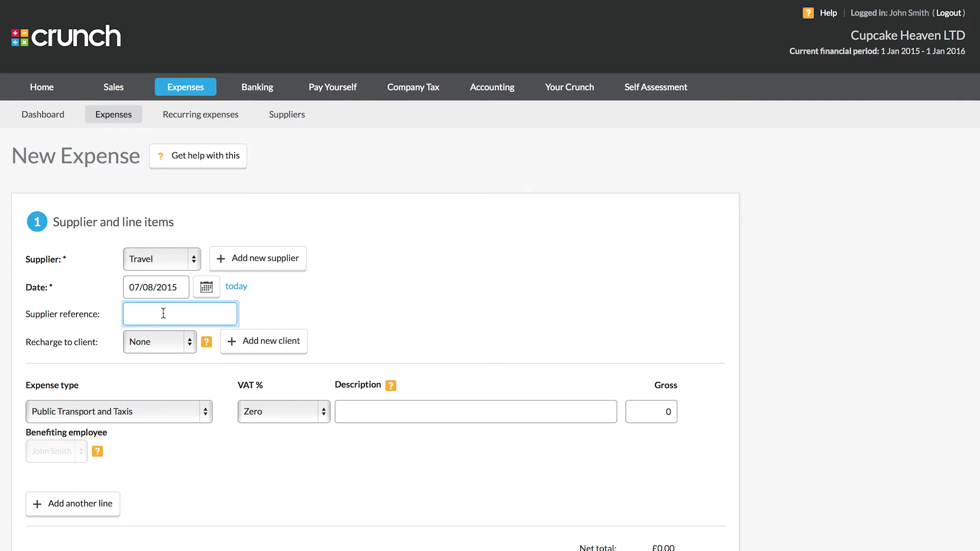
click(172, 336)
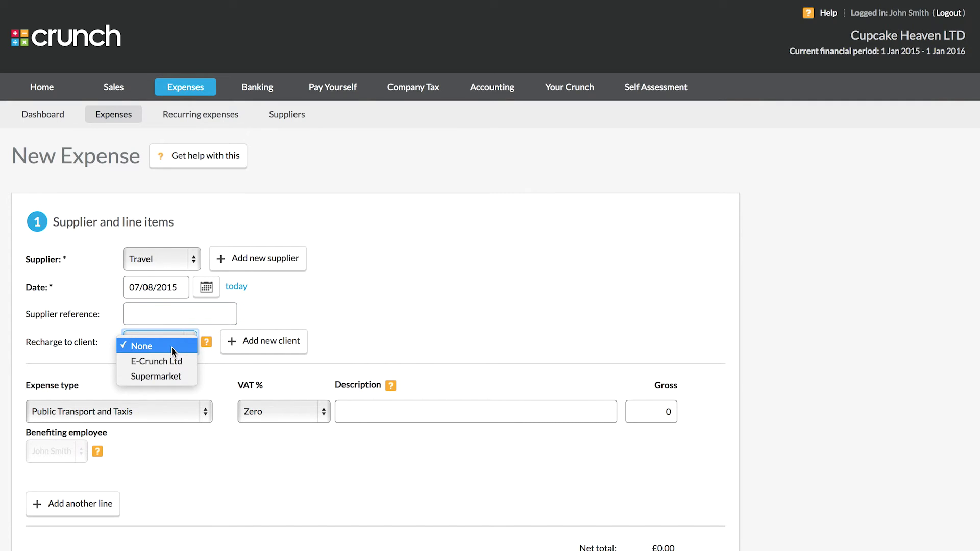
click(97, 320)
scroll(396, 330, down, 1)
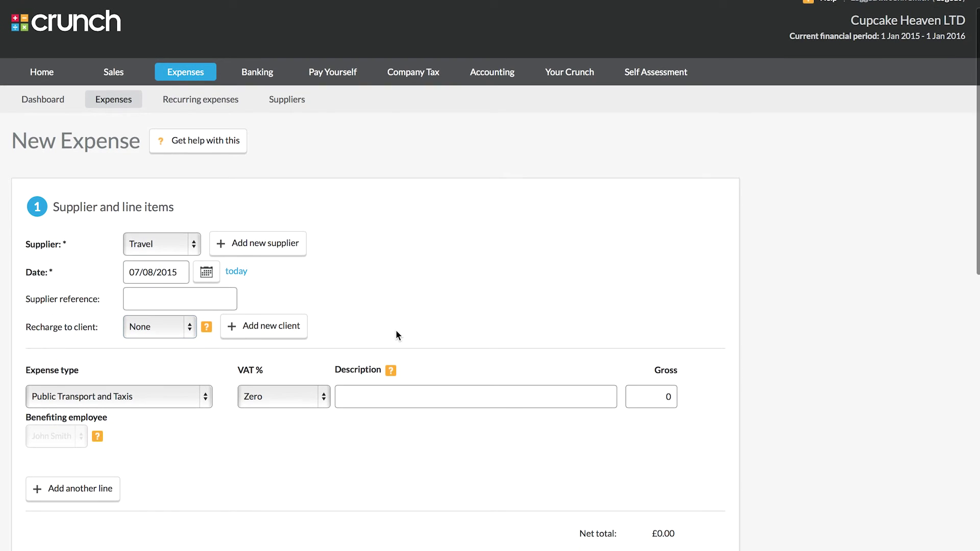
scroll(394, 335, down, 2)
- Add a 'train tickets' line with a £100.00 gross amount
click(392, 341)
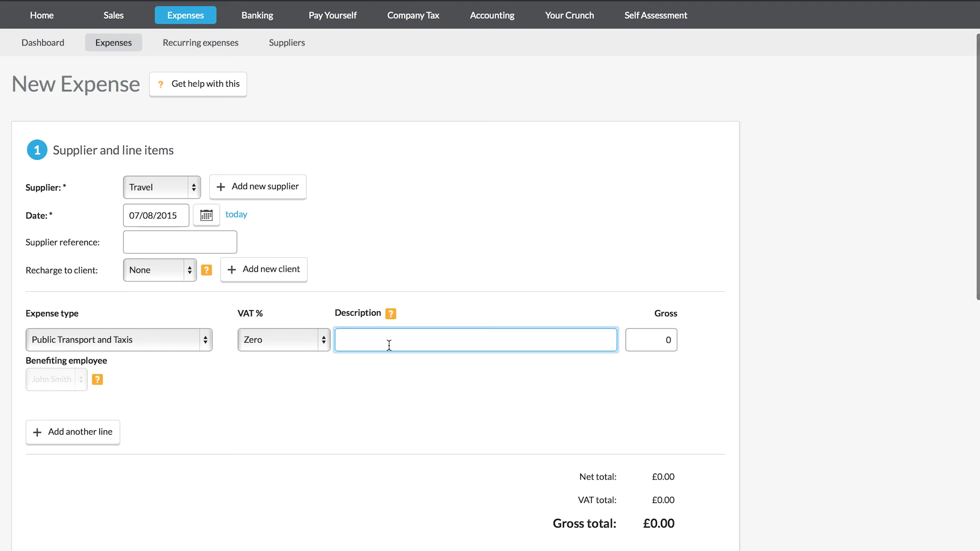
text(tr)
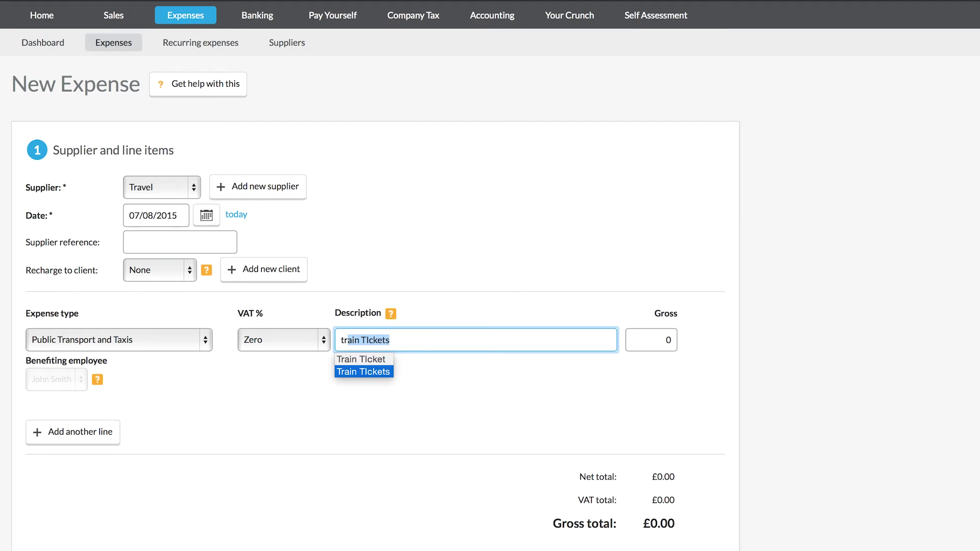
text(ain tickets)
key(Tab)
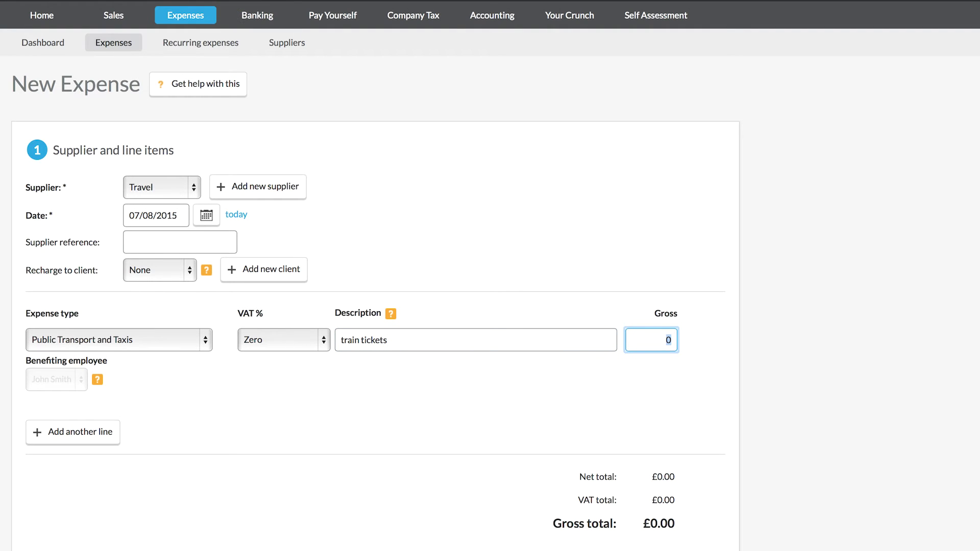
text(100)
click(537, 254)
scroll(525, 259, down, 3)
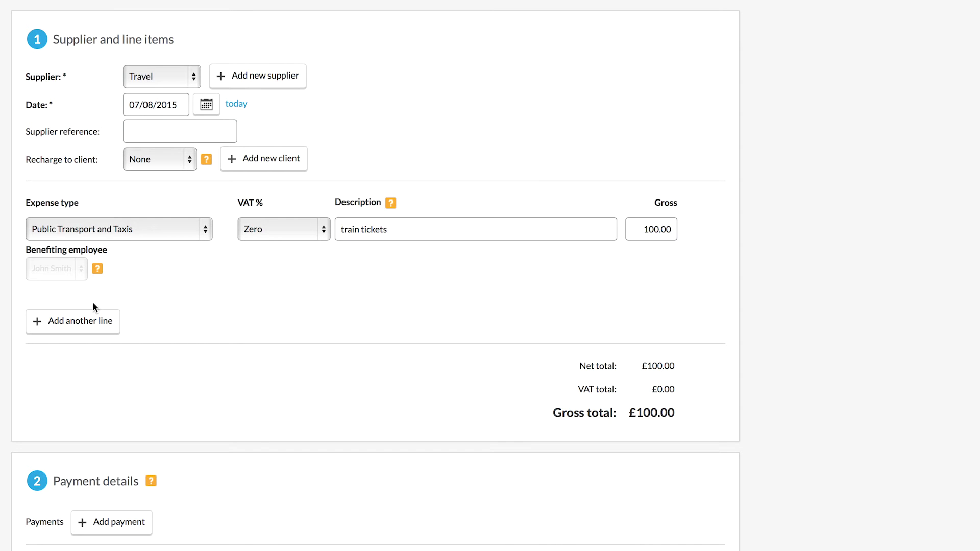
scroll(198, 284, down, 5)
scroll(197, 280, down, 5)
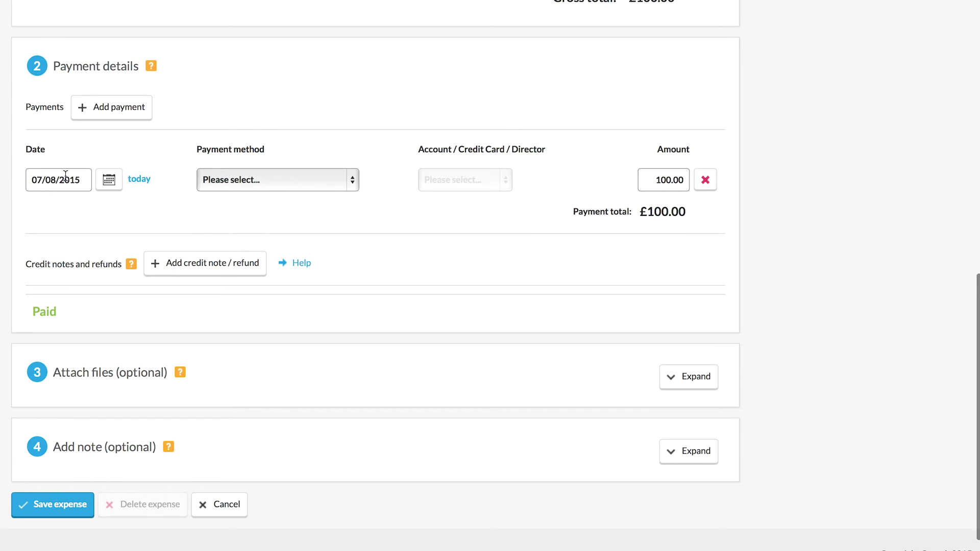
- Mark the £100 expense paid by transfer out from Main Acc and save it
scroll(295, 181, down, 1)
click(295, 180)
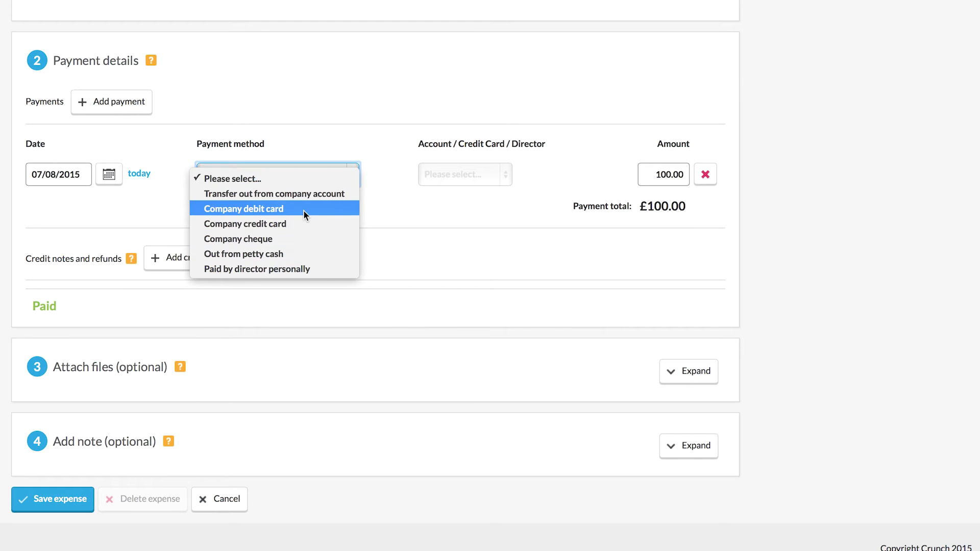
click(316, 196)
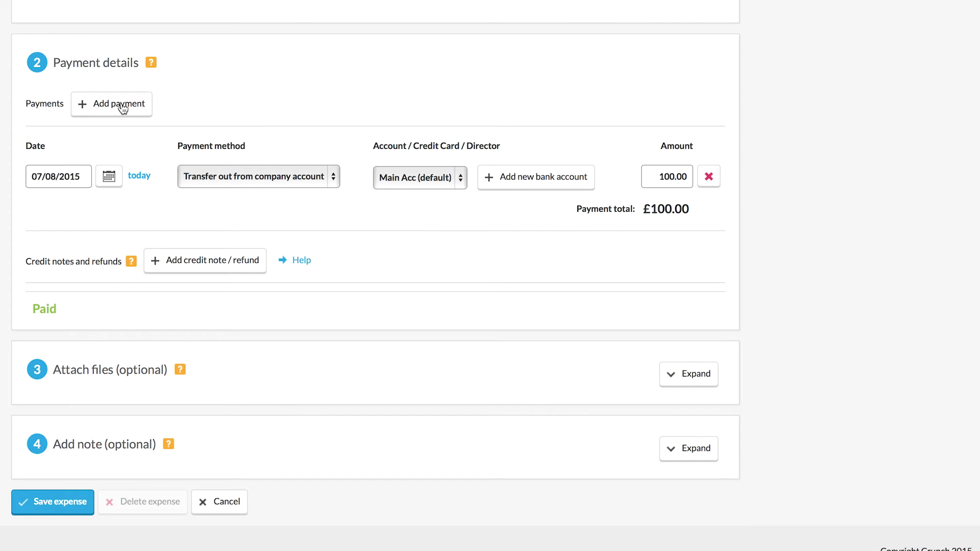
scroll(321, 296, down, 3)
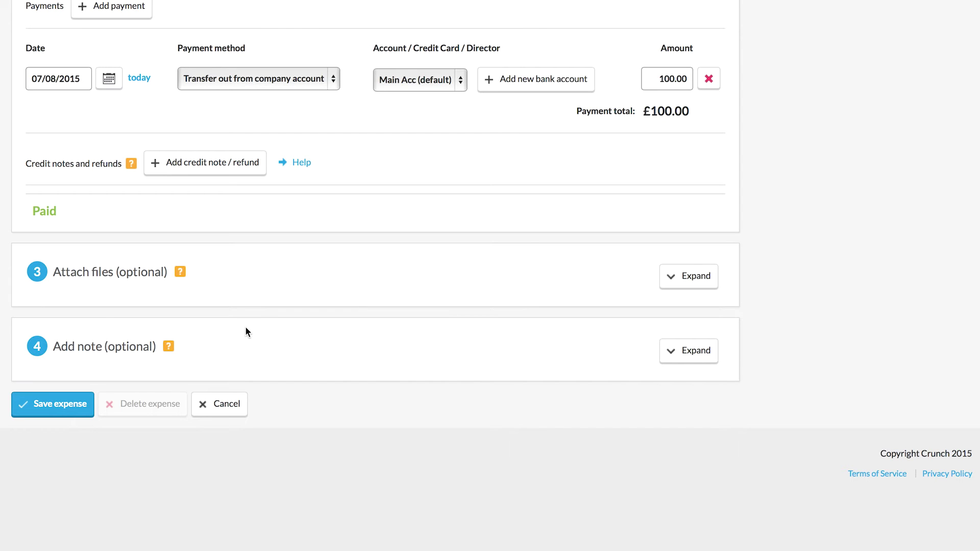
mouse_move(166, 350)
click(50, 406)
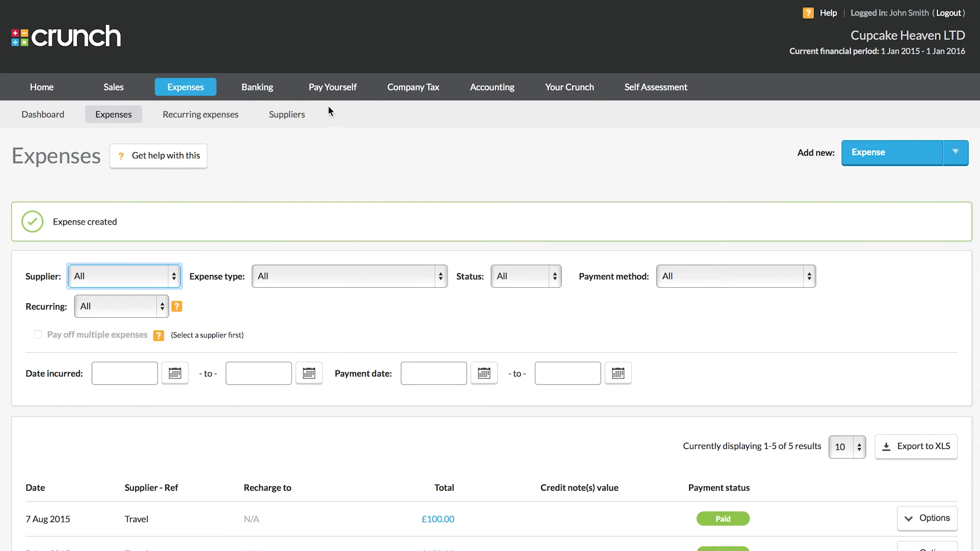
- Open the Pay Yourself dashboard showing £0.00 salary taken and £8,060.00 remaining
click(335, 93)
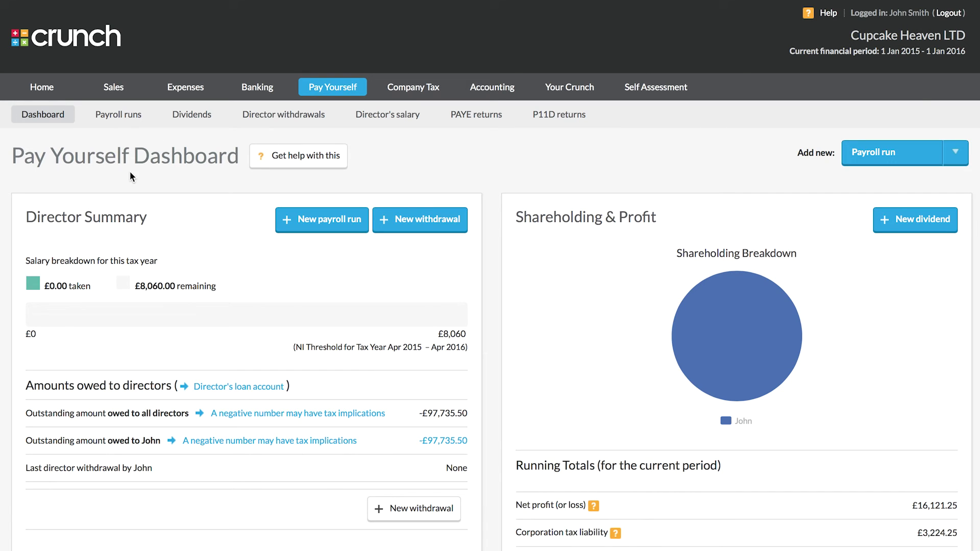
- Delete the recurring payroll run scheduled for the 29th of the month
click(119, 122)
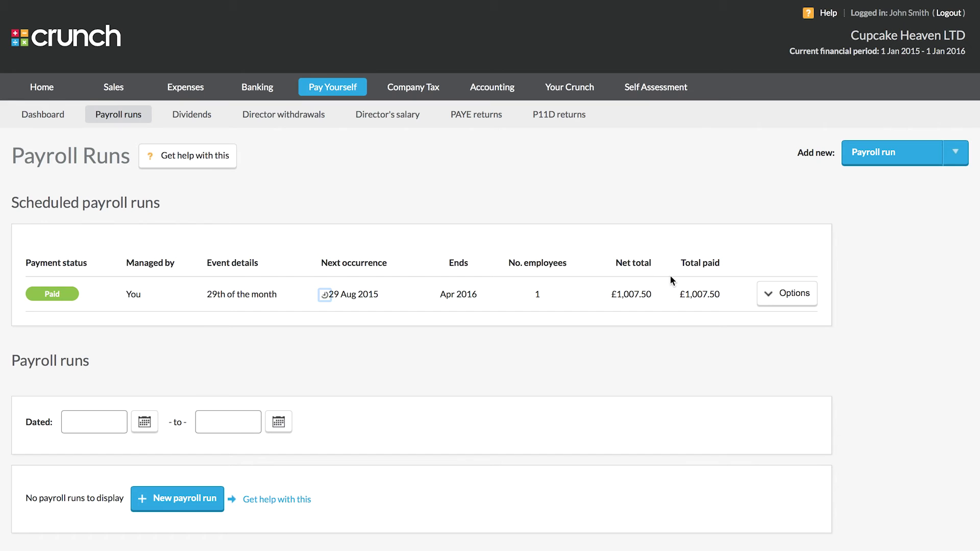
click(766, 294)
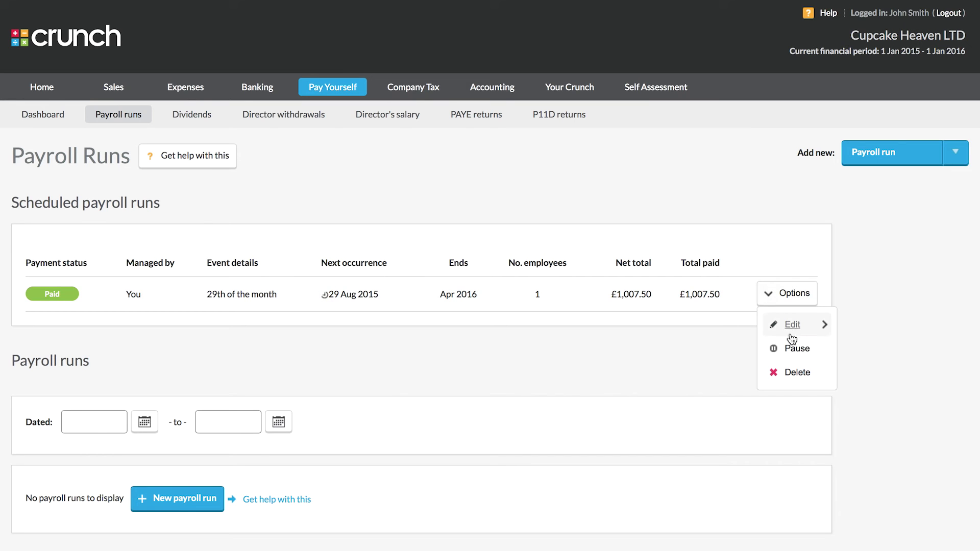
click(795, 376)
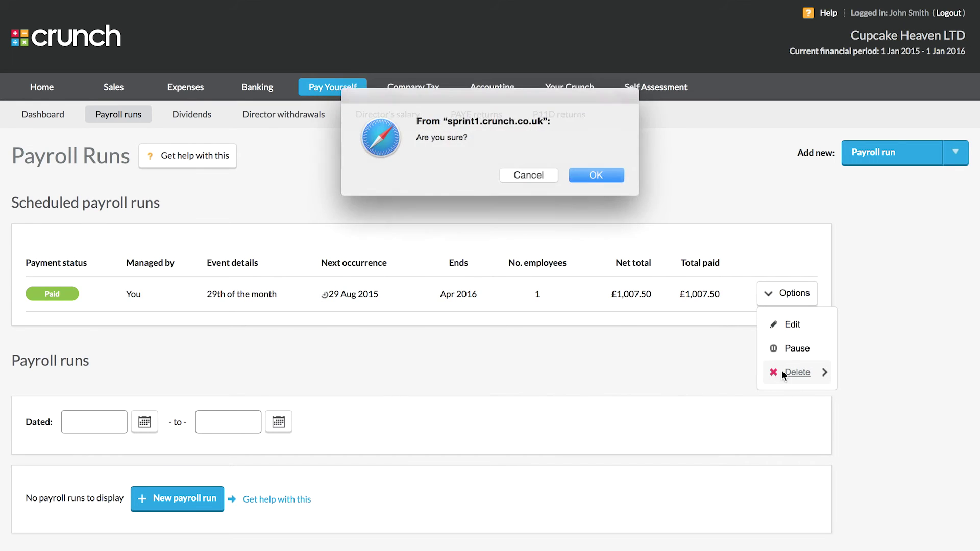
click(595, 172)
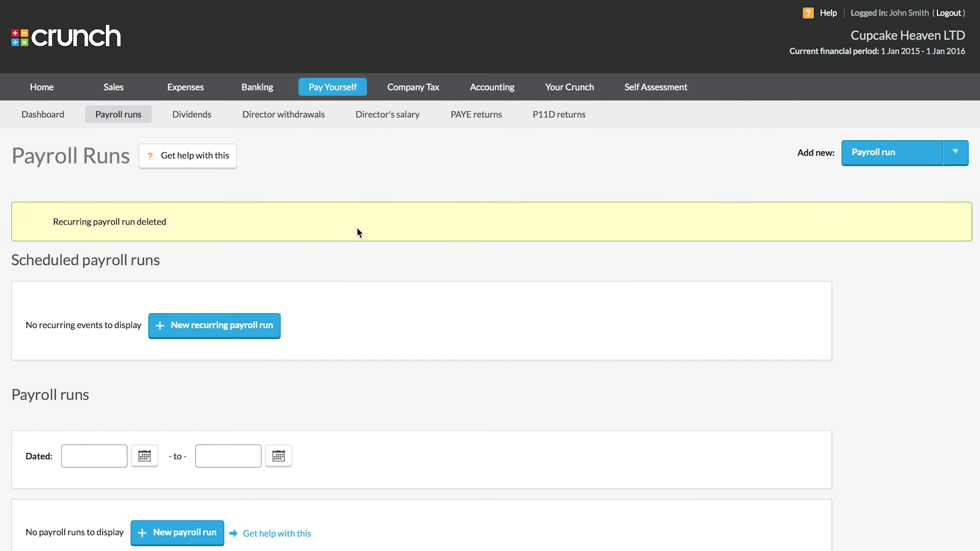
- Create a recurring payroll run paying on the 30th of each month and save it
click(200, 329)
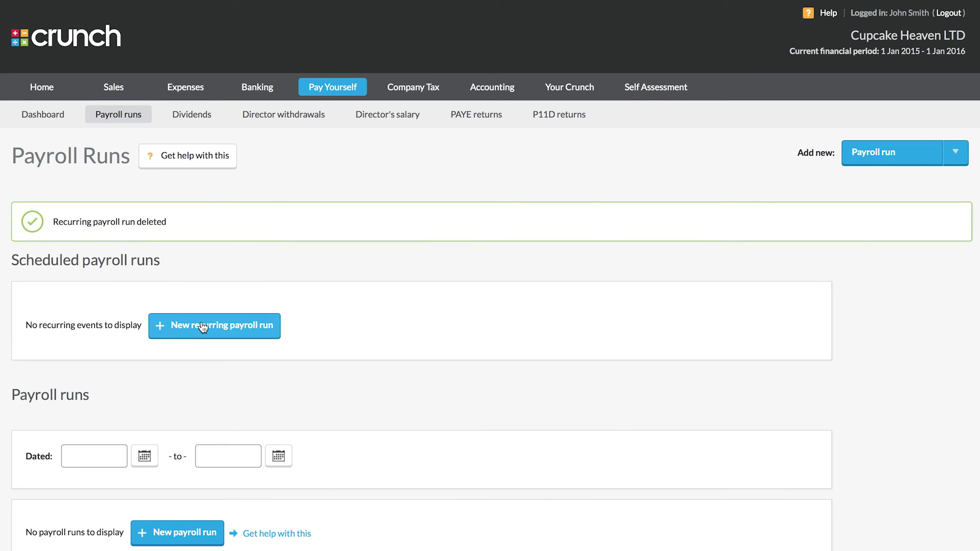
scroll(327, 254, down, 1)
scroll(326, 250, down, 2)
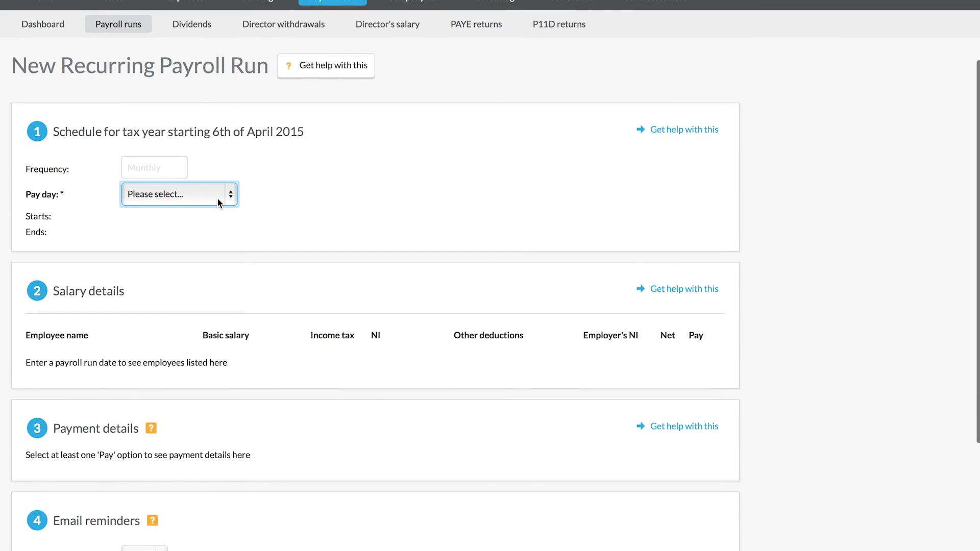
click(216, 196)
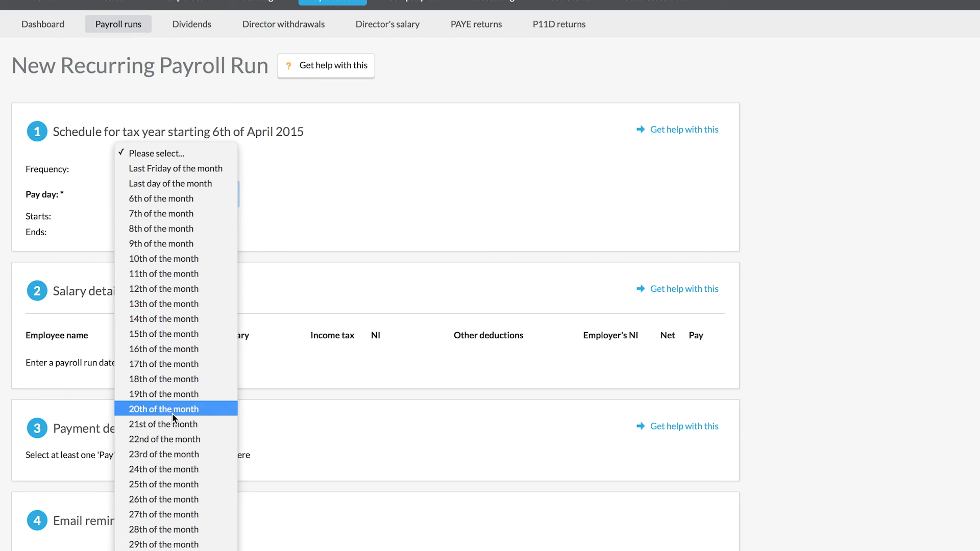
scroll(173, 459, down, 1)
click(162, 527)
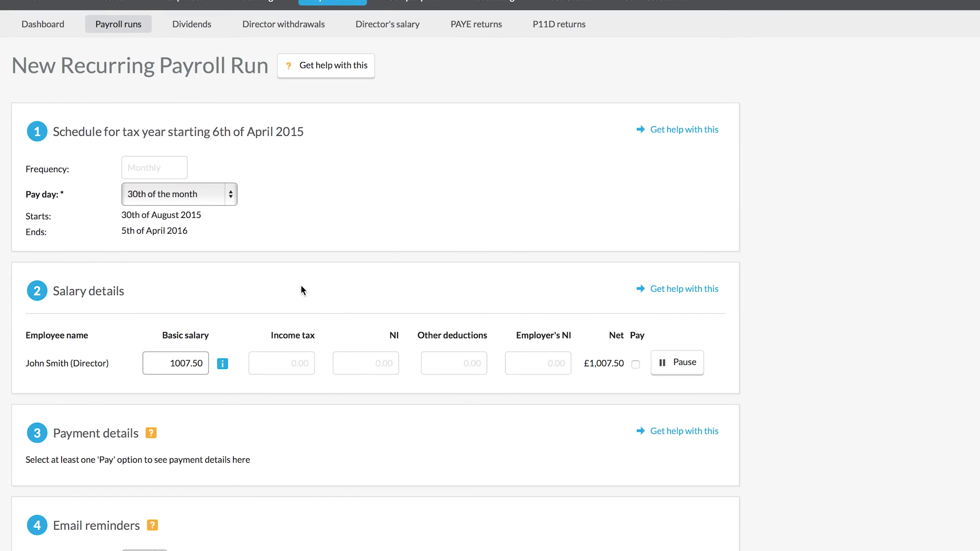
scroll(269, 264, down, 2)
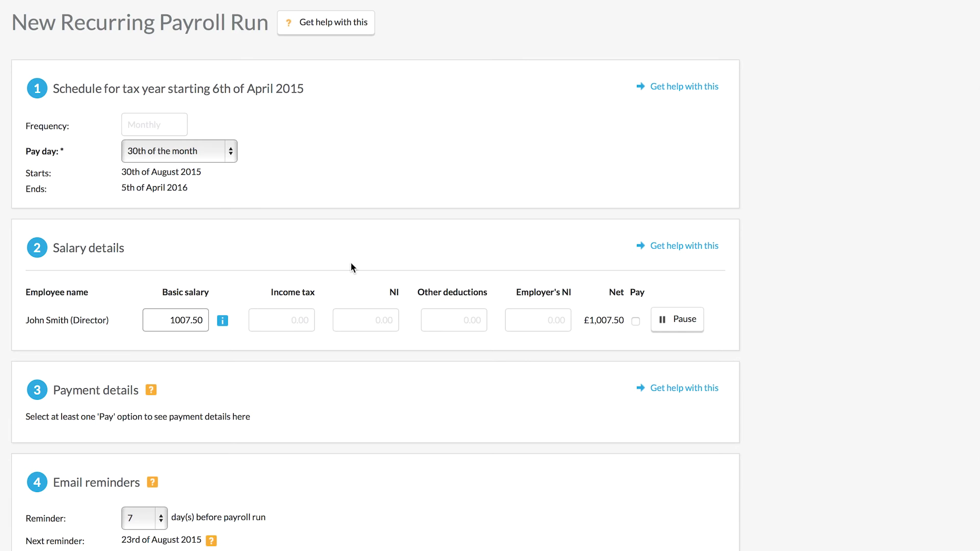
scroll(351, 263, down, 5)
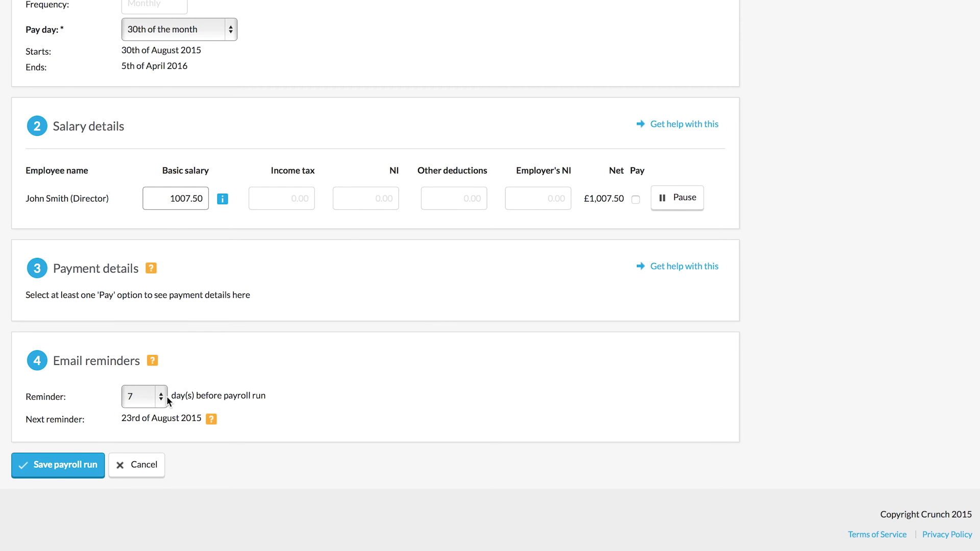
scroll(168, 400, down, 1)
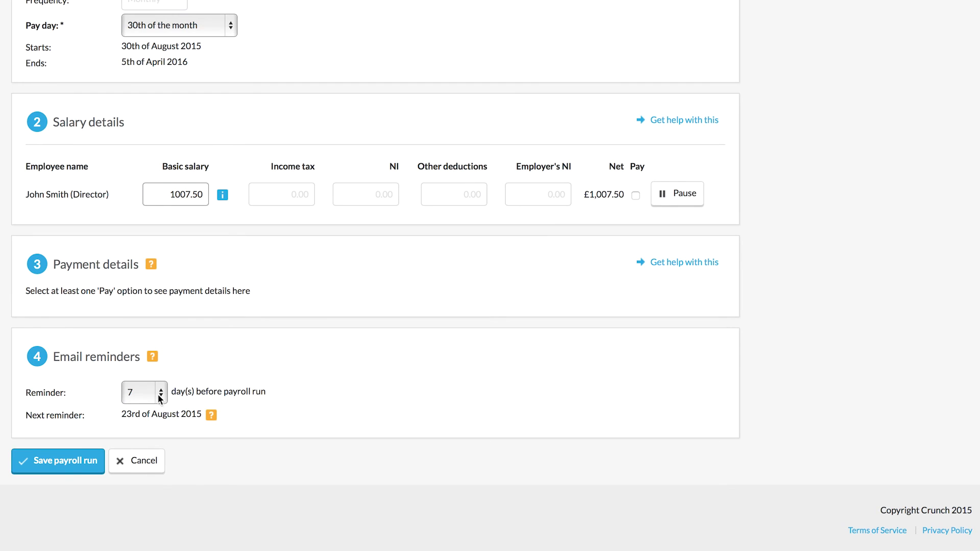
click(65, 469)
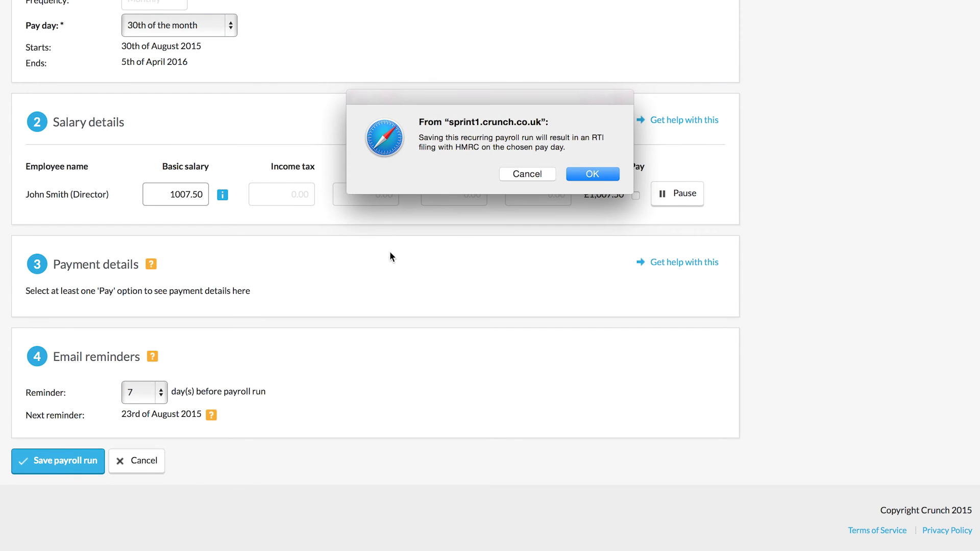
- Accept the RTI filing warning to schedule the payroll, then start a new dividend
click(592, 175)
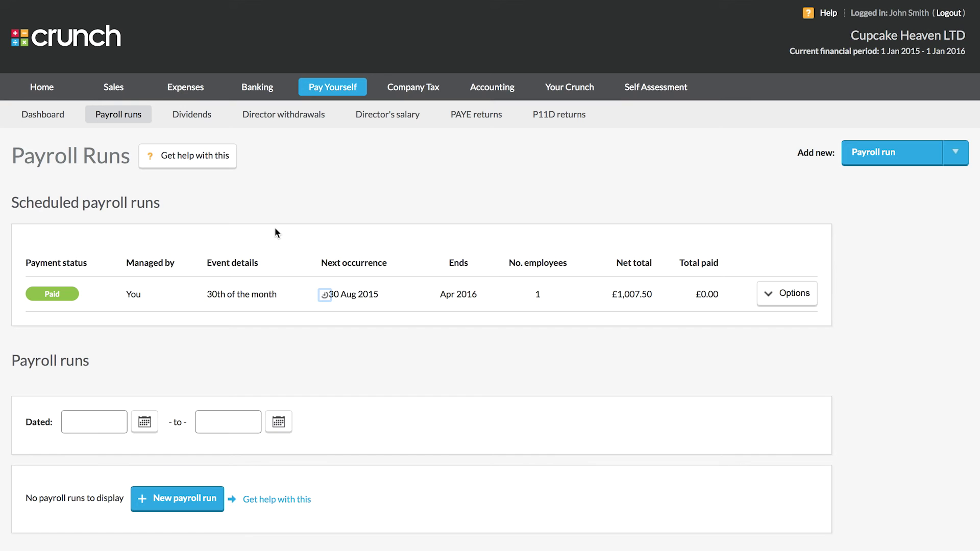
click(188, 116)
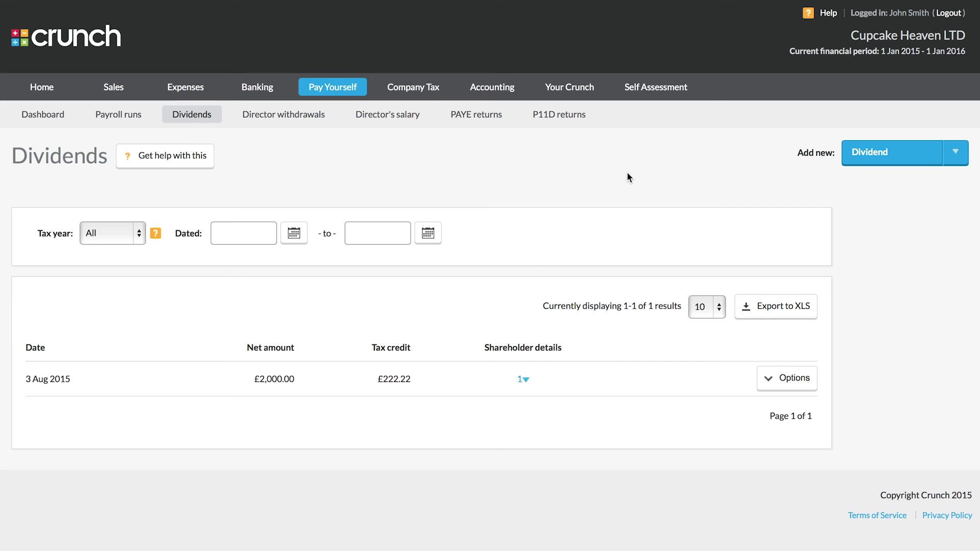
click(865, 162)
- Date the dividend 07/08/2015 and review the £10,897.00 maximum dividend calculation
scroll(357, 260, down, 2)
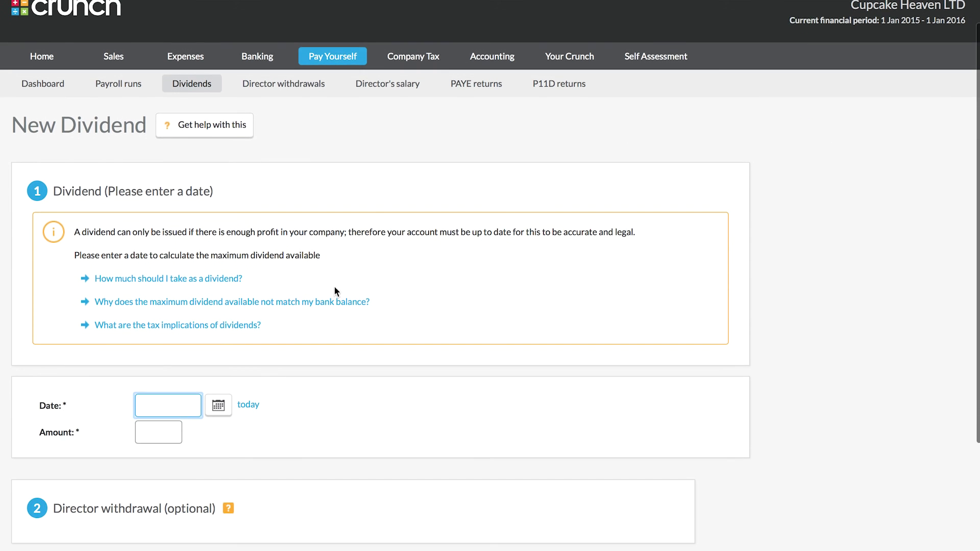
click(250, 404)
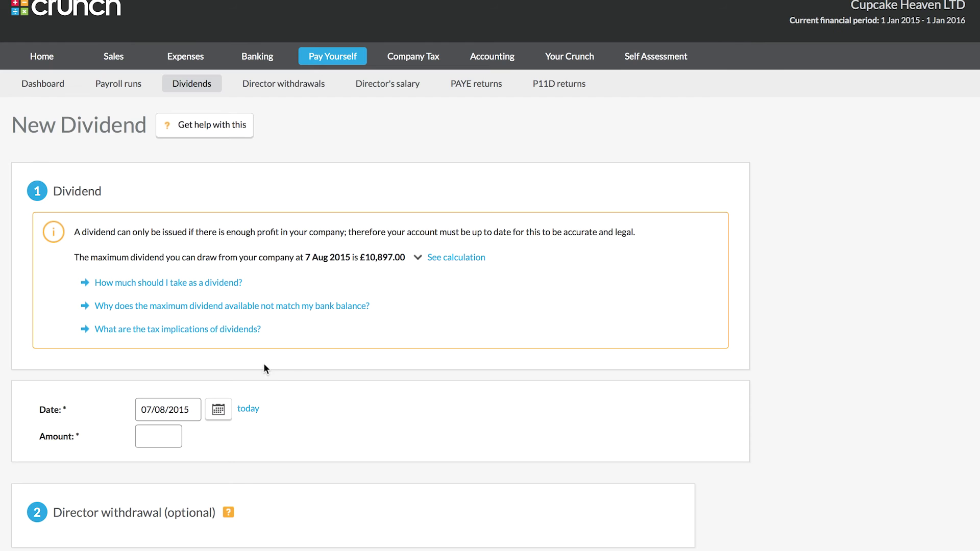
click(442, 263)
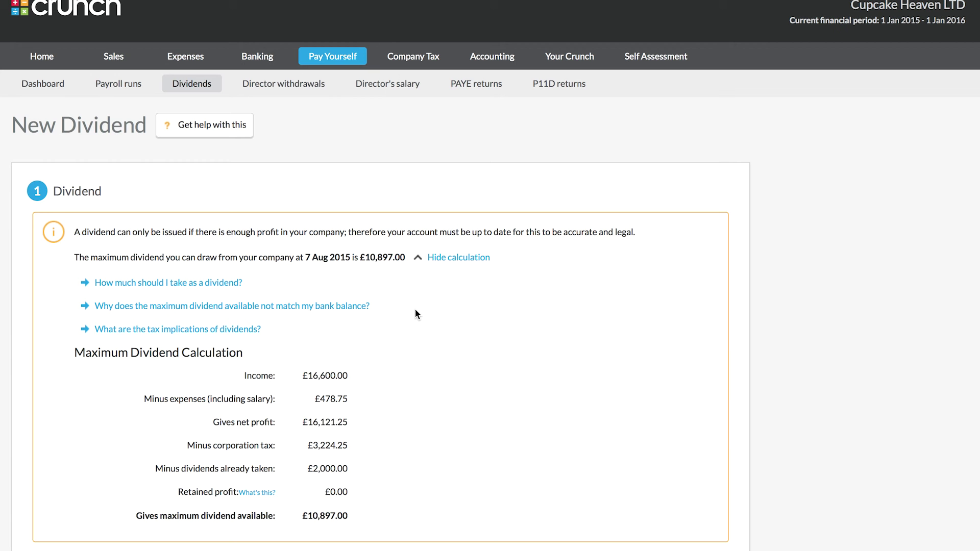
scroll(415, 314, down, 5)
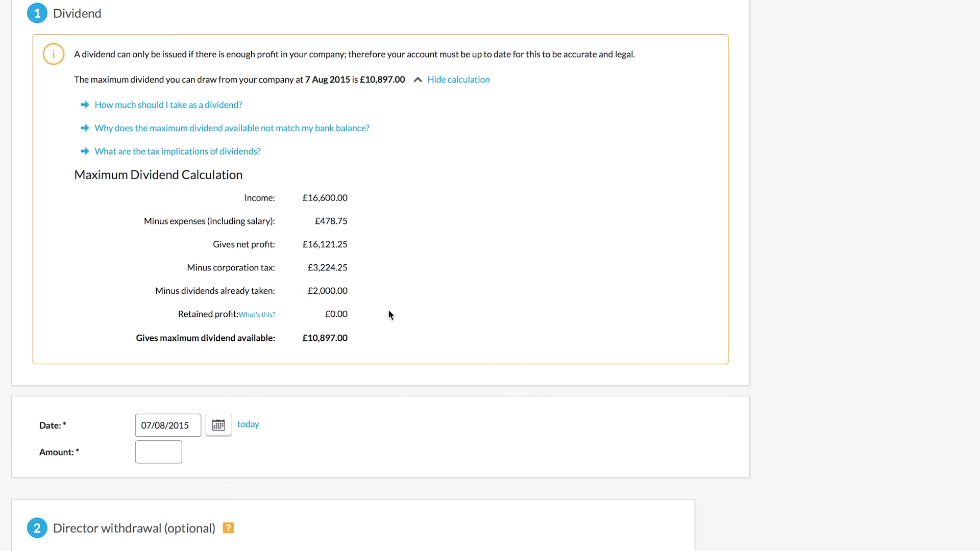
- Enter a dividend amount of £2,000, allocated to the single 100-share shareholder
click(159, 447)
text(2000)
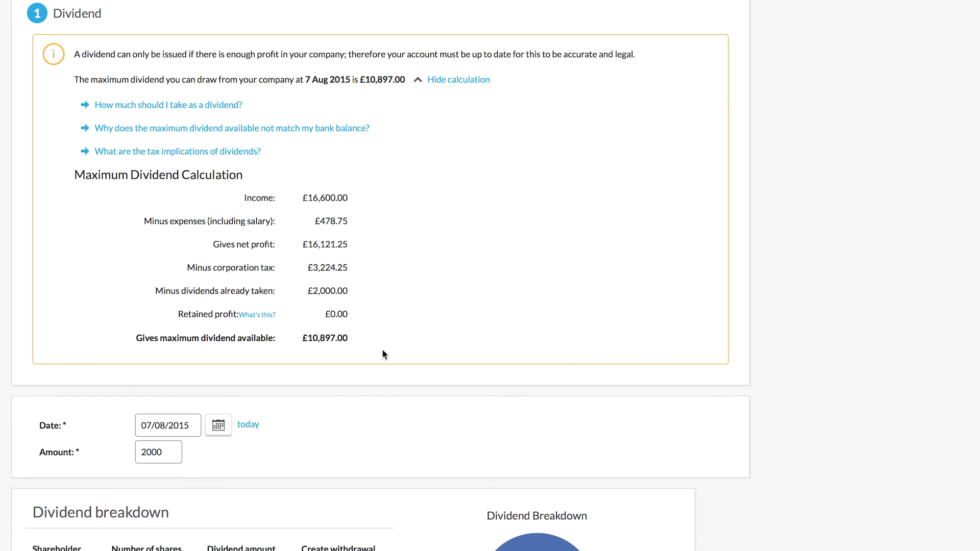
scroll(382, 350, down, 6)
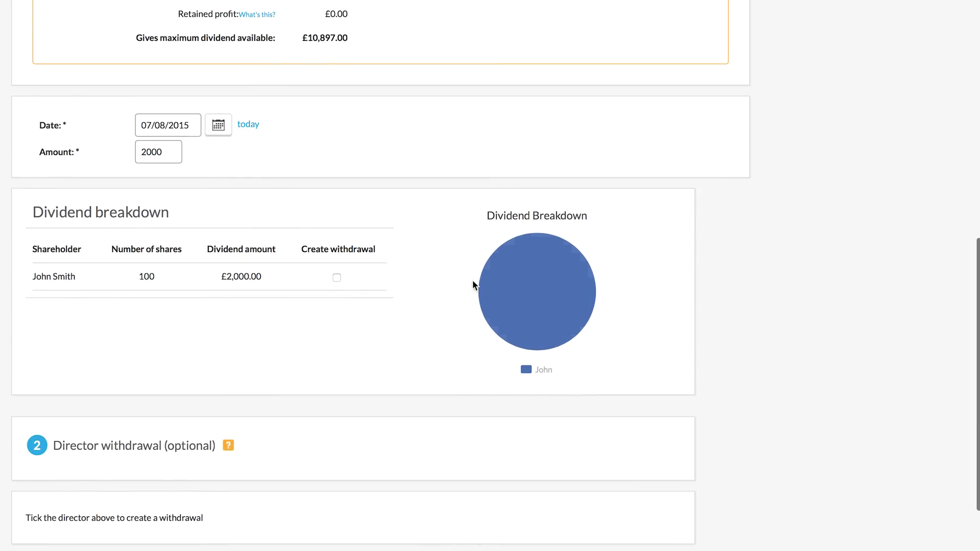
mouse_move(483, 287)
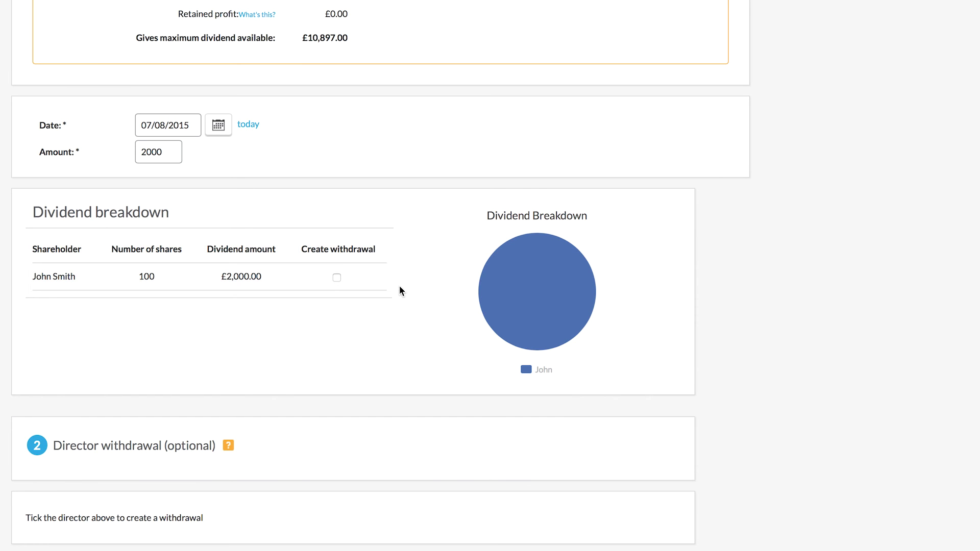
- Add a matching director withdrawal paid as 'Transfer out from company account', then save the dividend
click(336, 278)
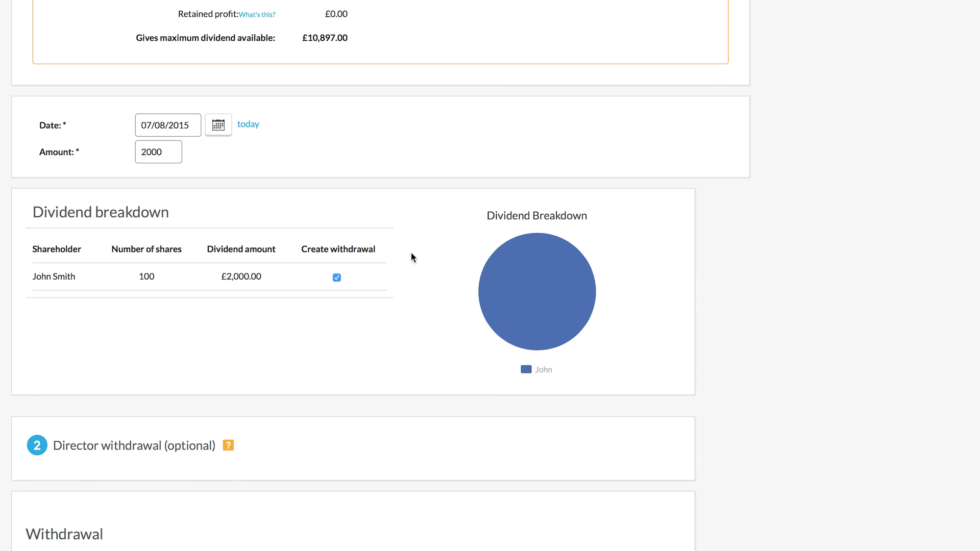
scroll(412, 304, down, 5)
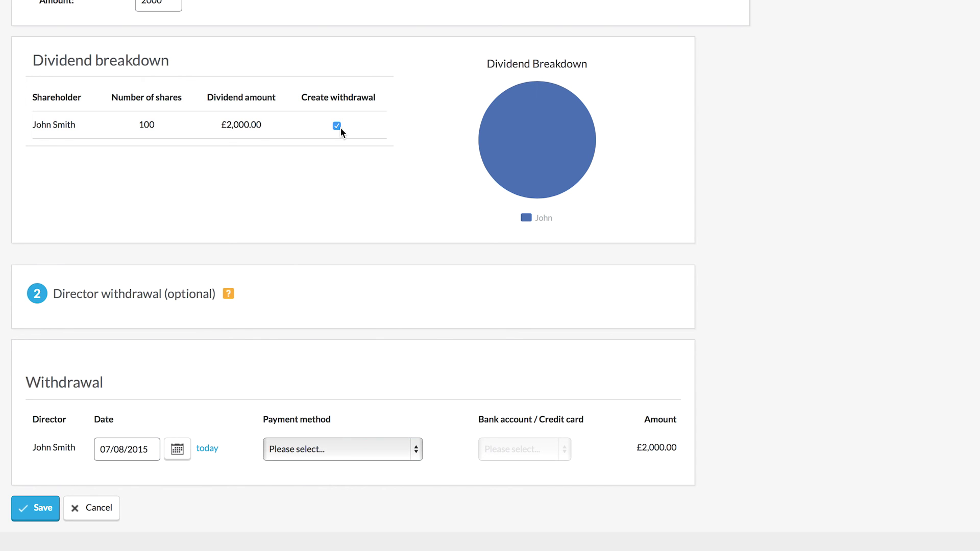
click(325, 449)
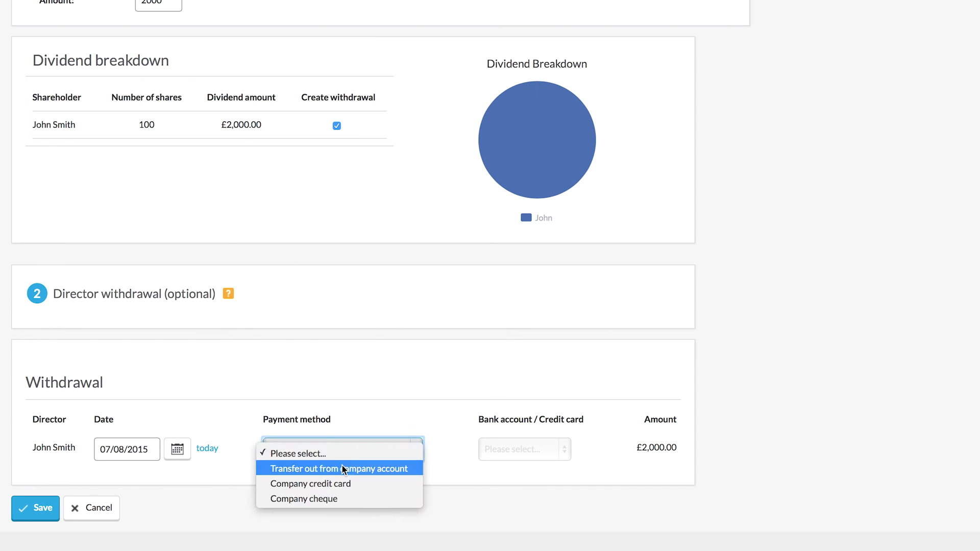
click(341, 467)
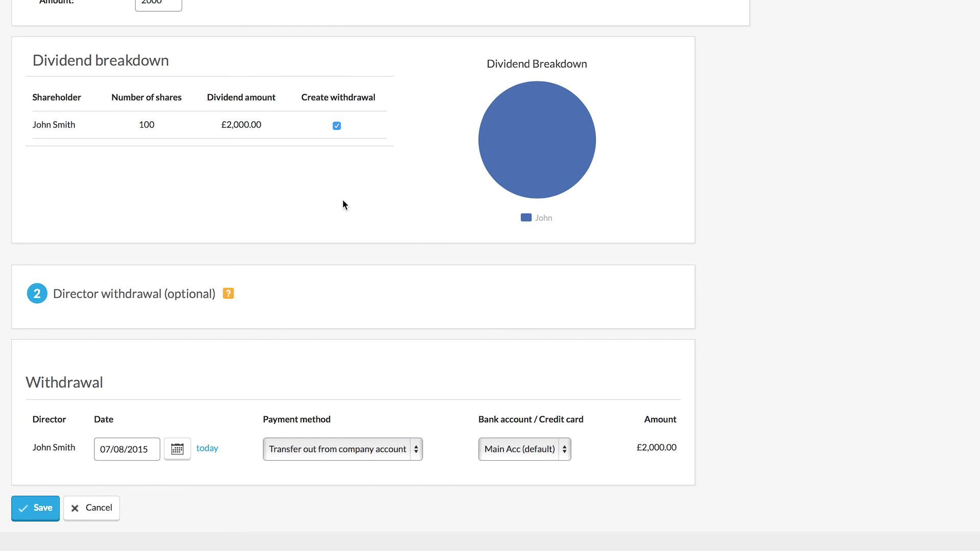
click(35, 511)
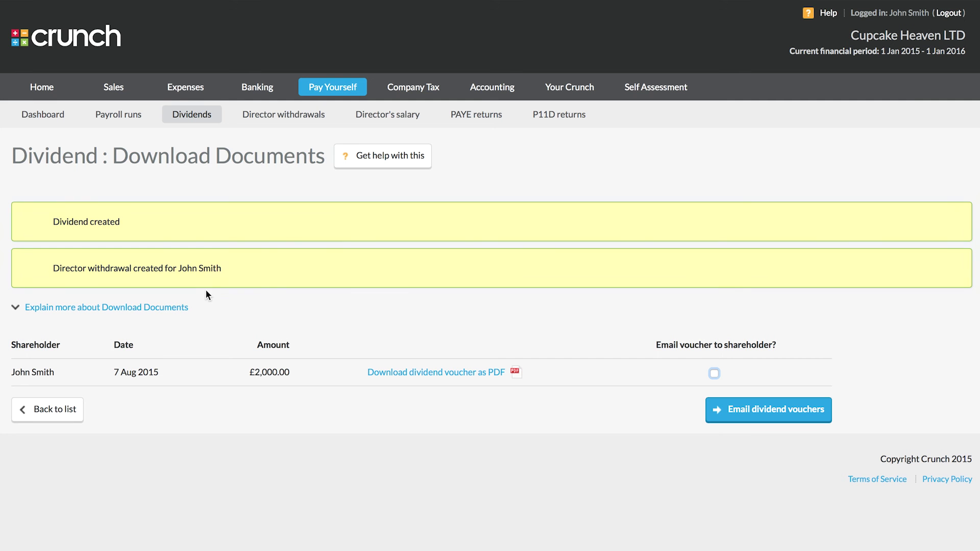
- View the Director Withdrawals list showing the £2,000.00 transfer from Main Acc dated 7 Aug 2015
click(273, 115)
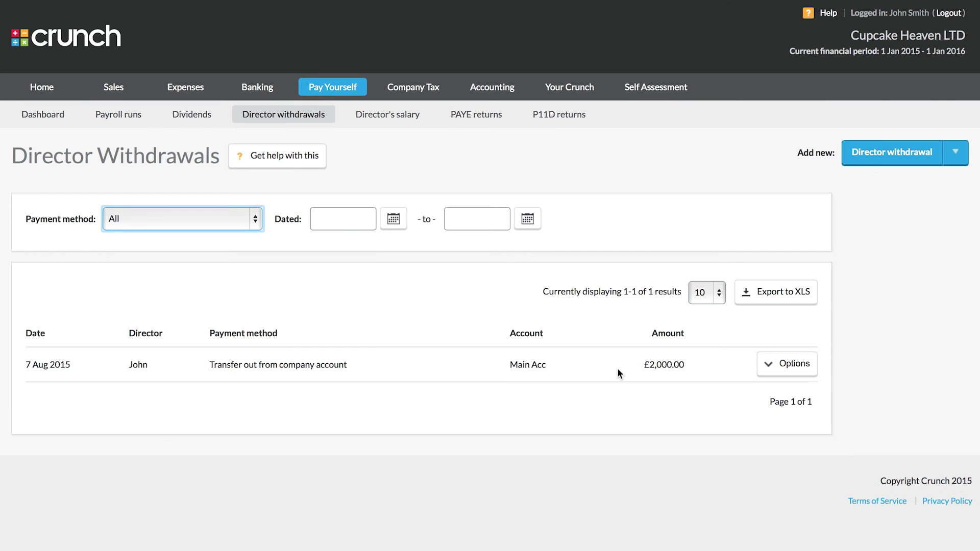